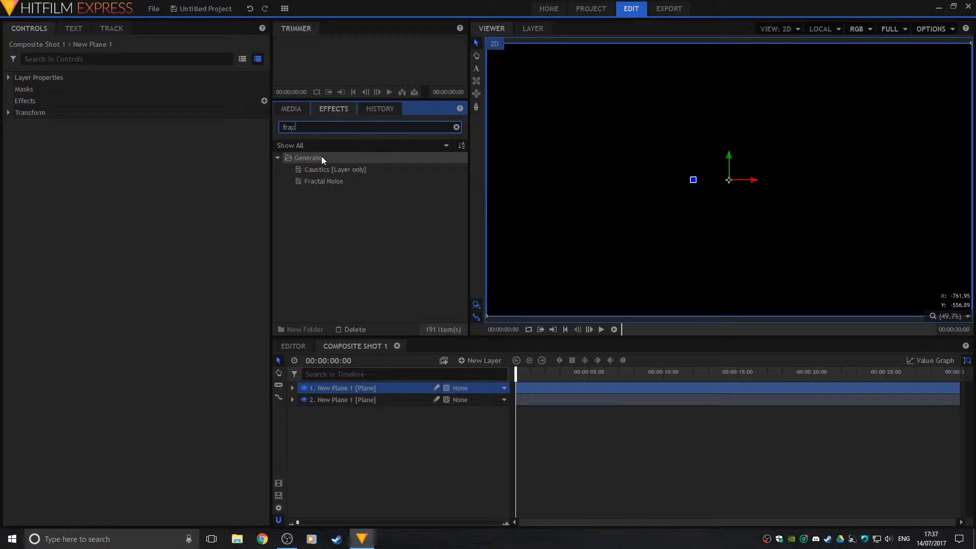
Drag Fractal Noise onto the top New Plane and switch its noise Type to Fluid
click(338, 183)
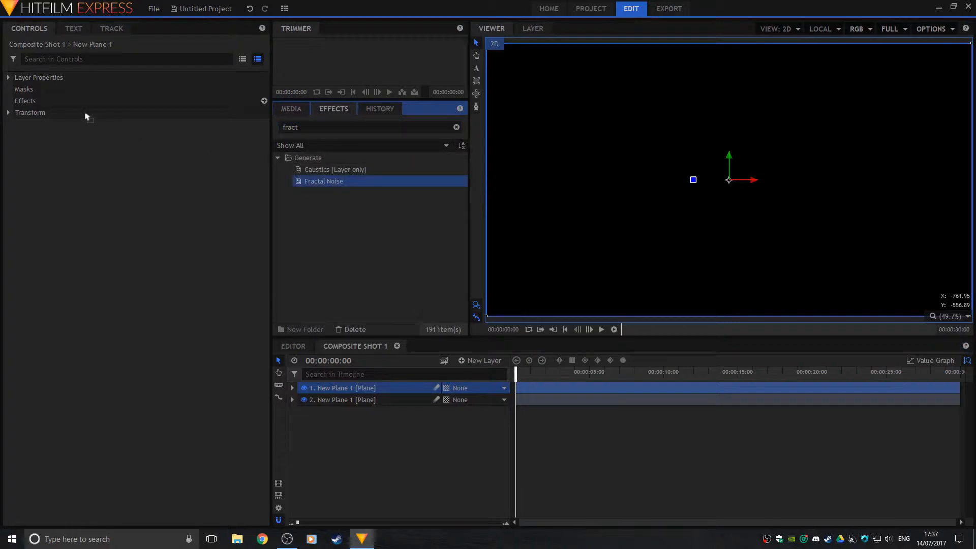
drag(71, 104, 78, 122)
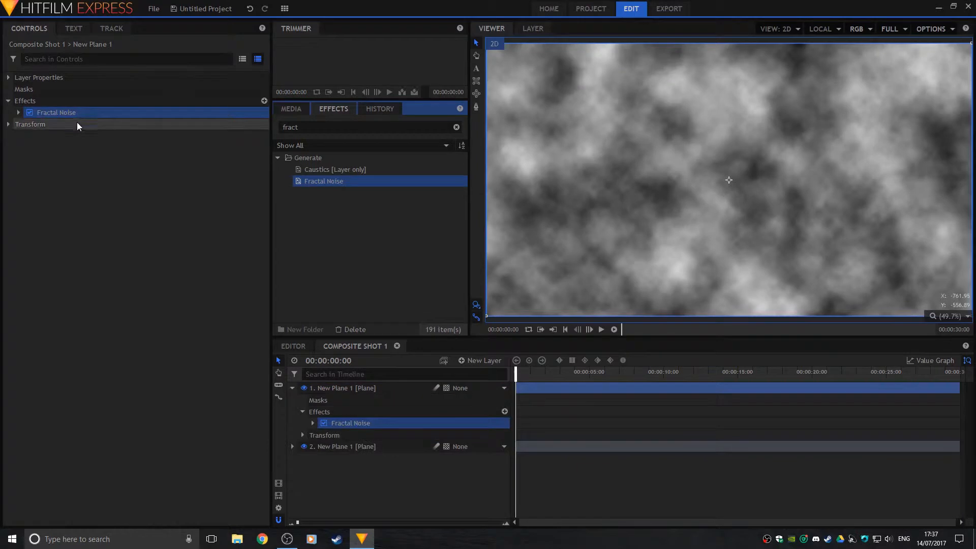
click(19, 112)
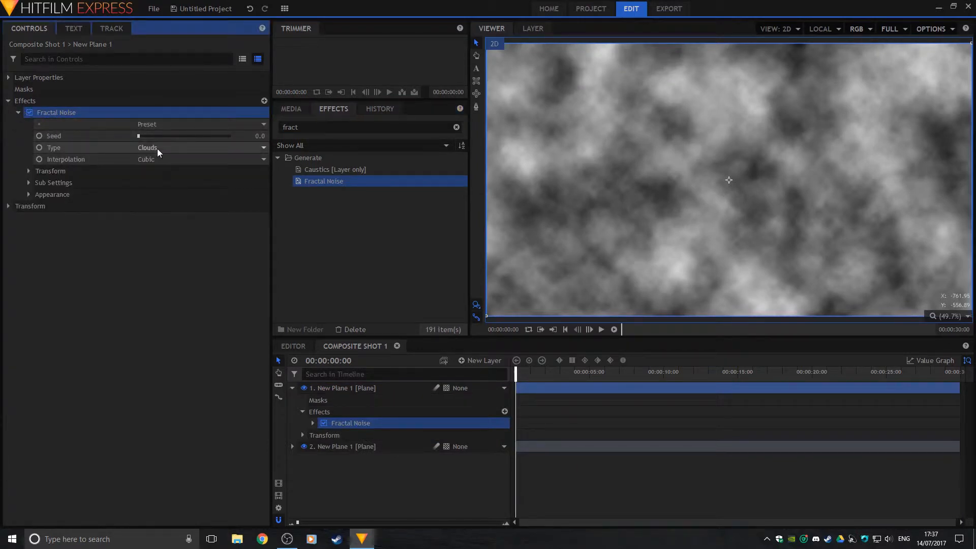
click(134, 149)
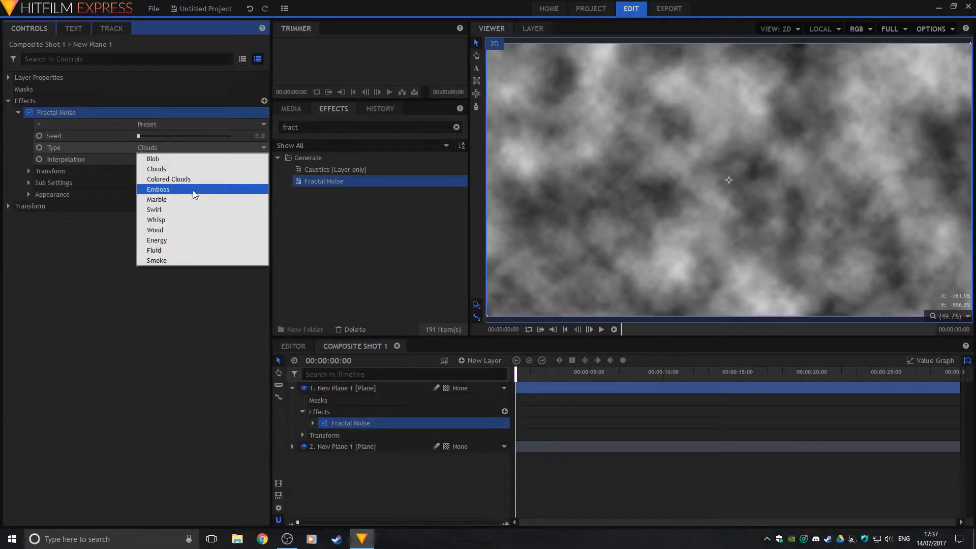
click(168, 249)
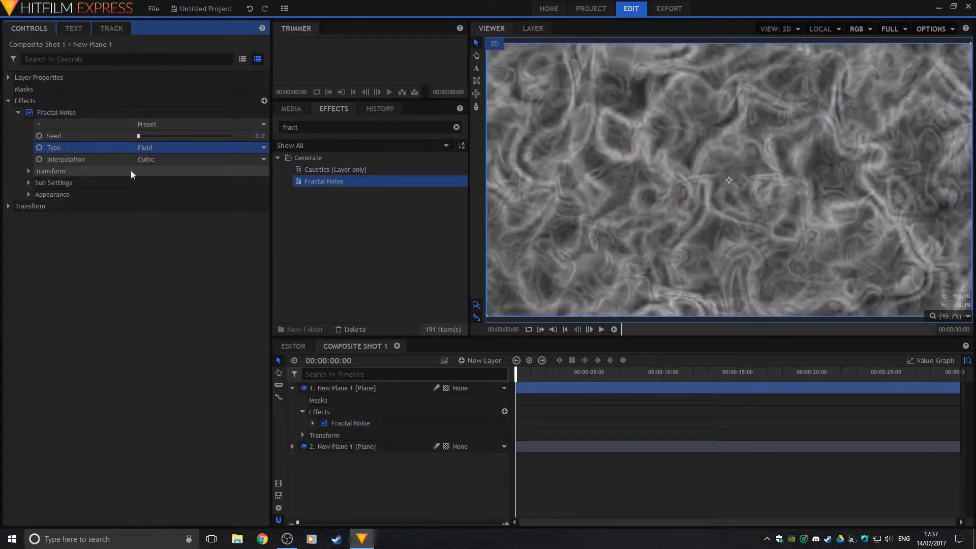
click(18, 112)
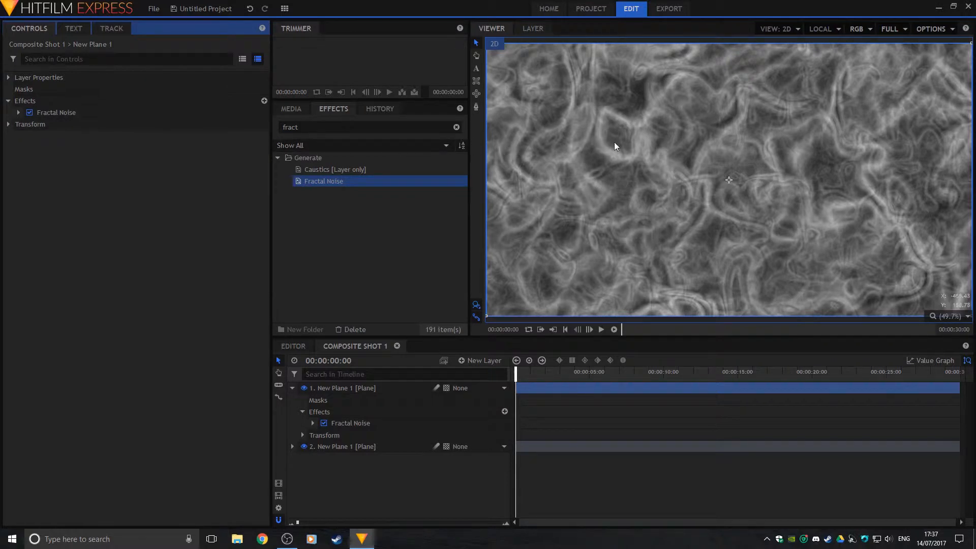
Draw a large elliptical mask centred in the frame on the top plane
click(476, 94)
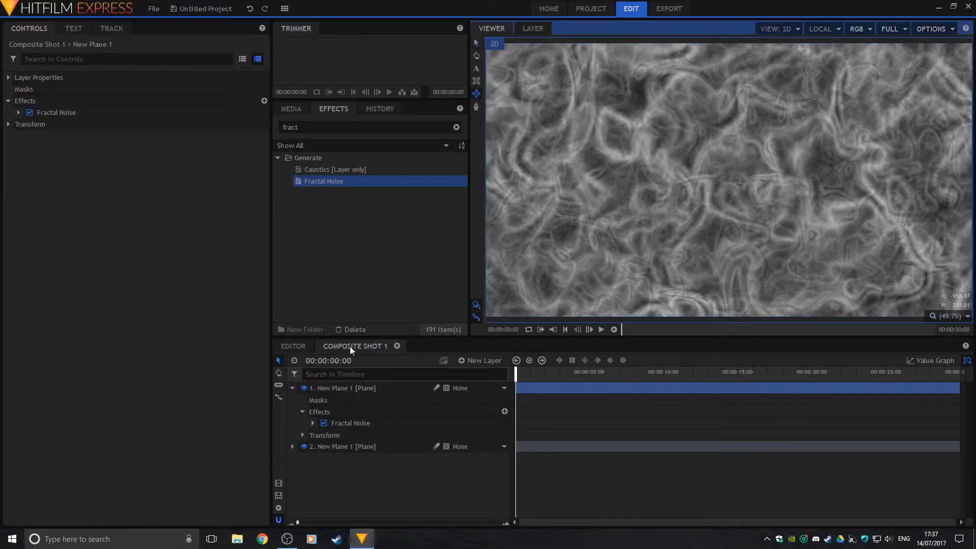
click(350, 389)
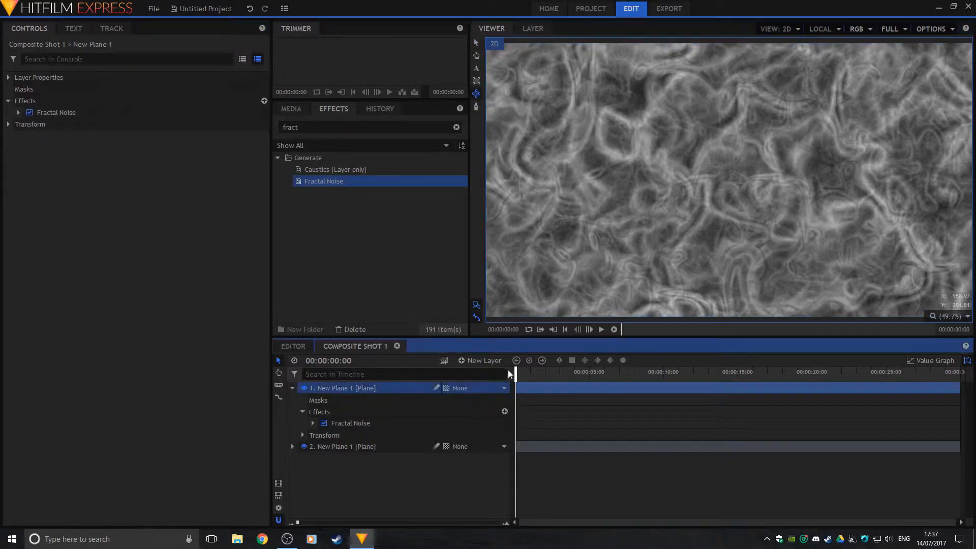
click(730, 181)
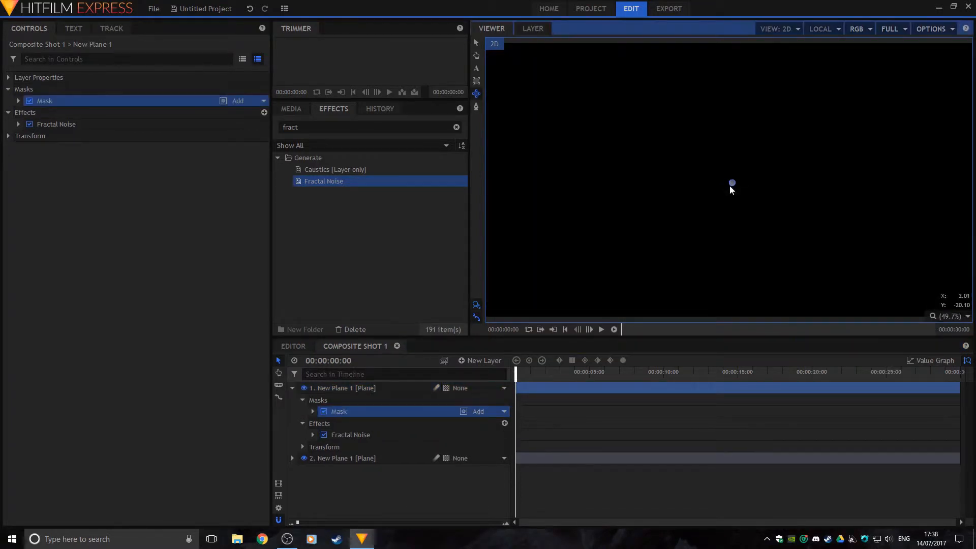
drag(730, 188, 821, 313)
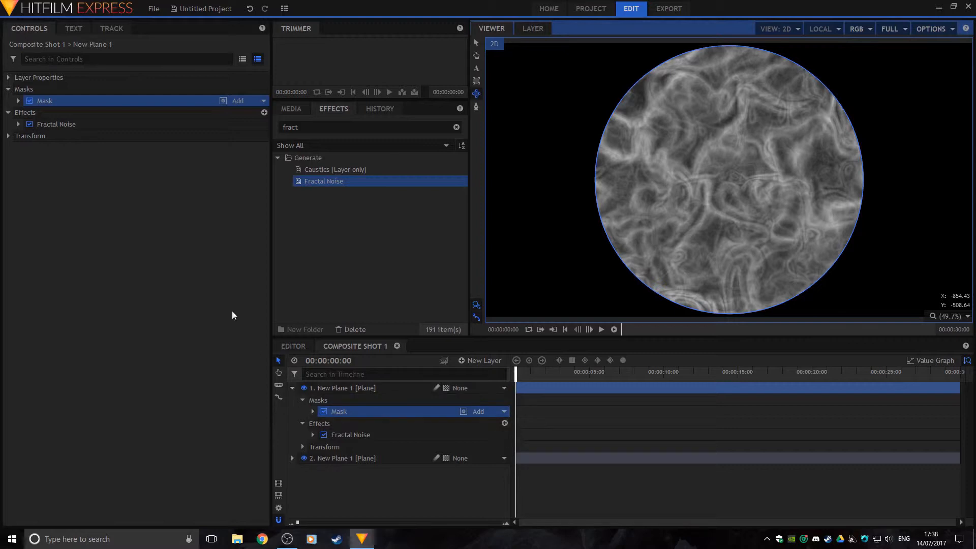
Give the circular mask a Feather Strength of 140 px for a soft edge
click(18, 100)
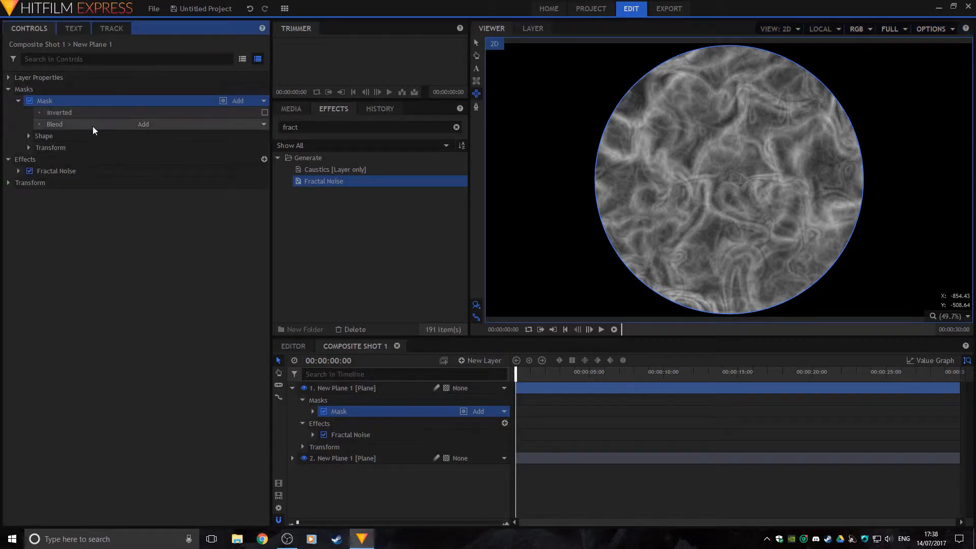
click(29, 136)
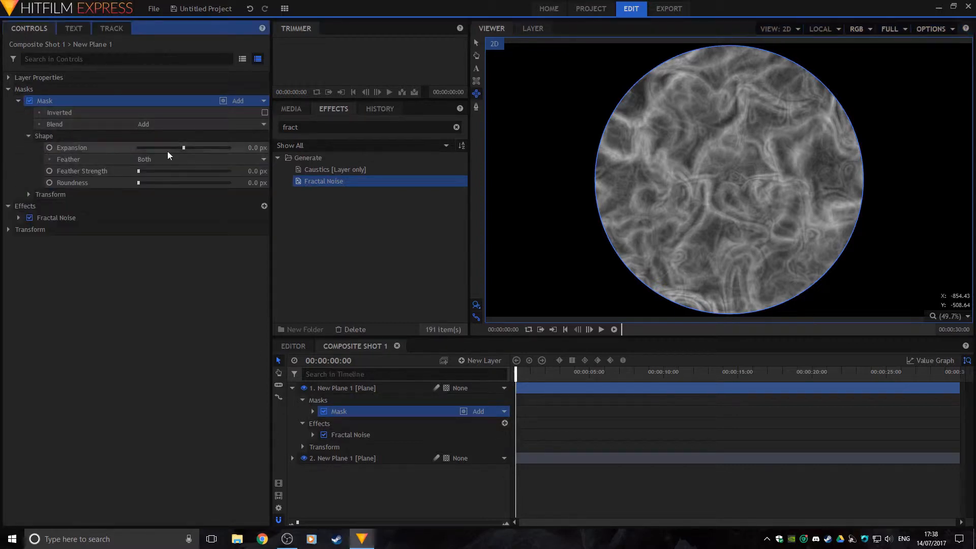
drag(140, 174, 143, 174)
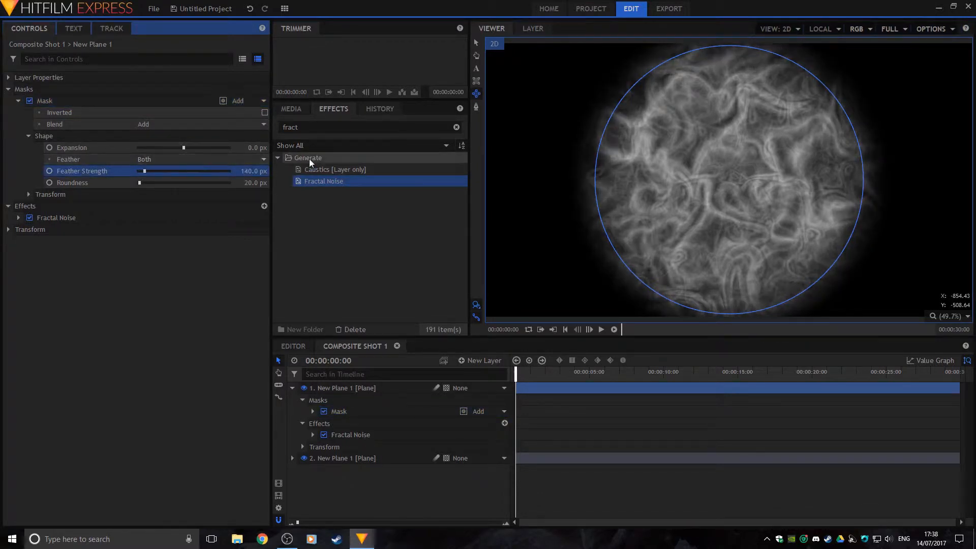
click(28, 135)
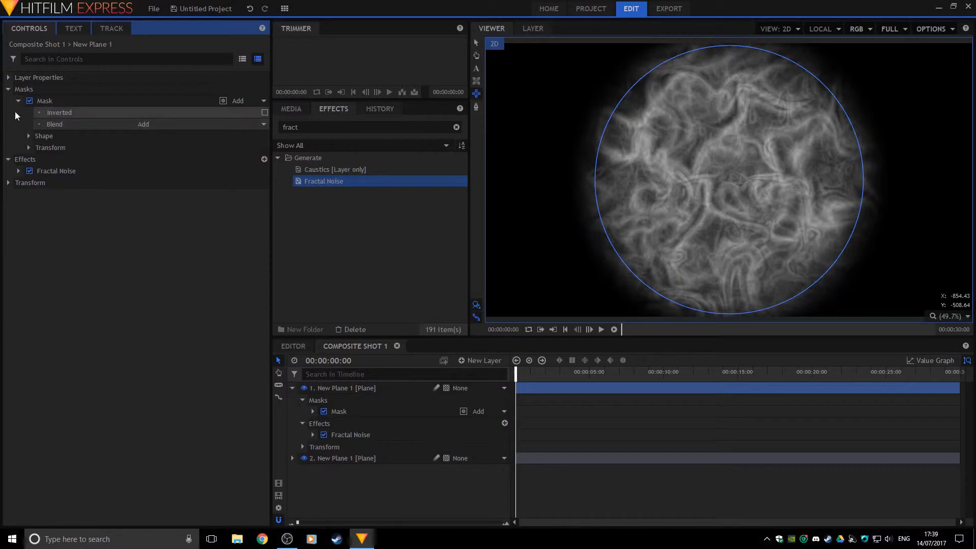
click(19, 101)
click(8, 92)
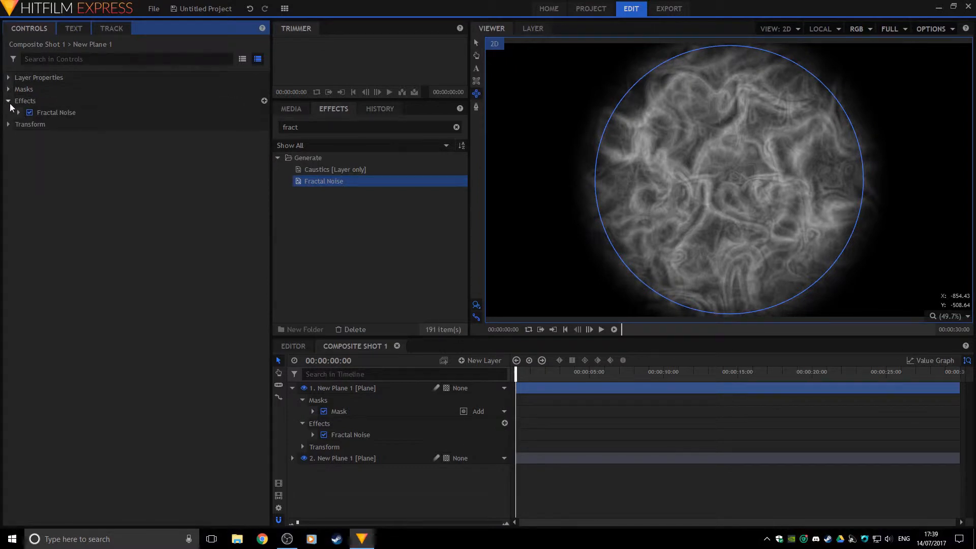
click(8, 101)
click(299, 110)
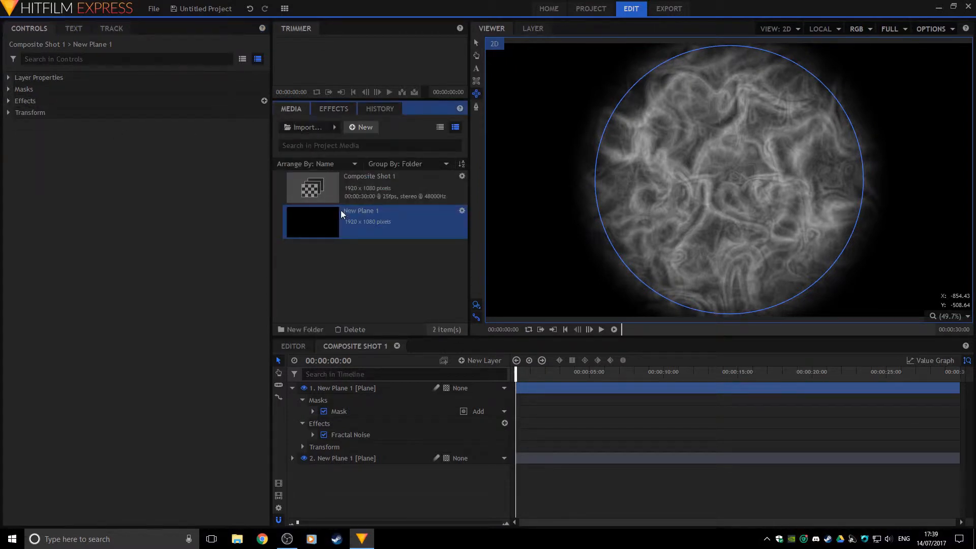
Add a third New Plane layer on top of the stack and hide it to see the iris
click(342, 387)
drag(342, 386, 340, 384)
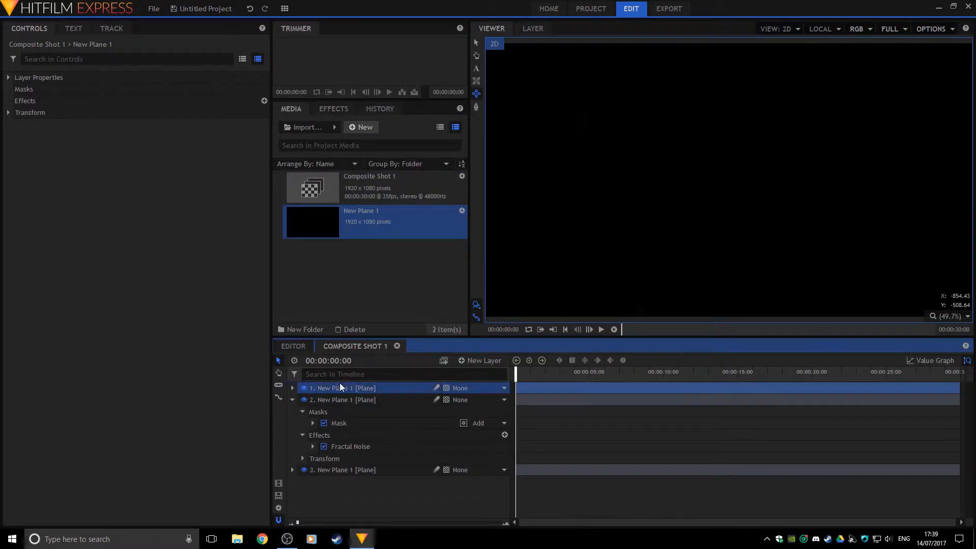
click(302, 412)
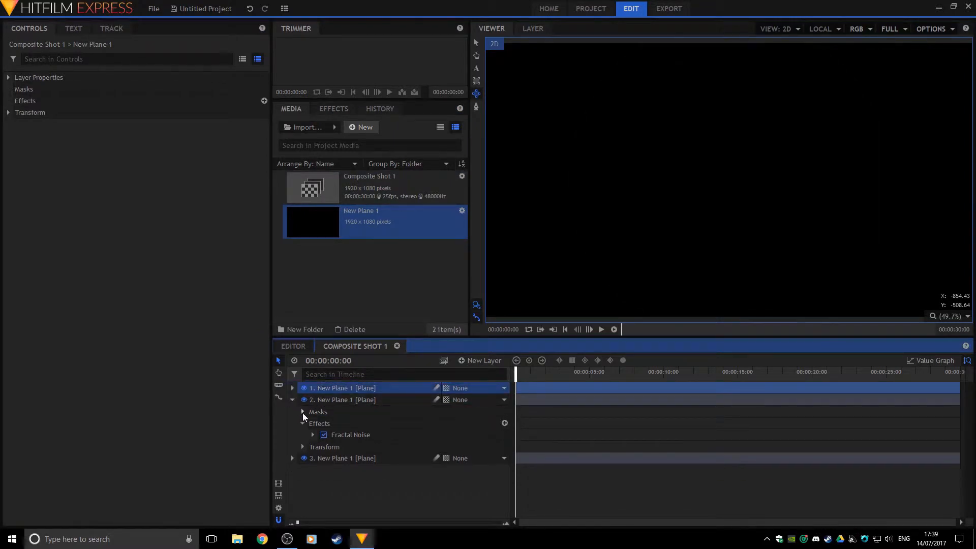
click(302, 424)
click(292, 400)
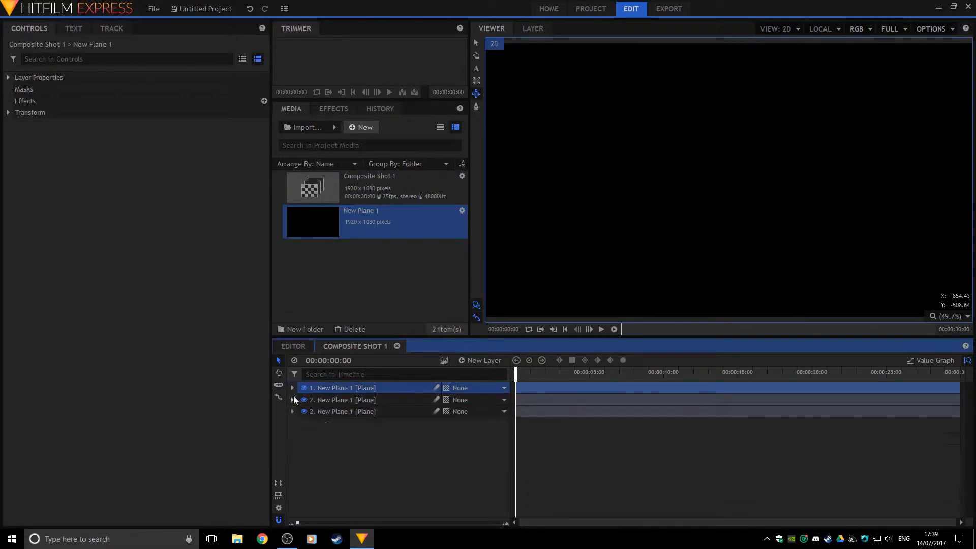
click(292, 388)
click(292, 388)
click(304, 388)
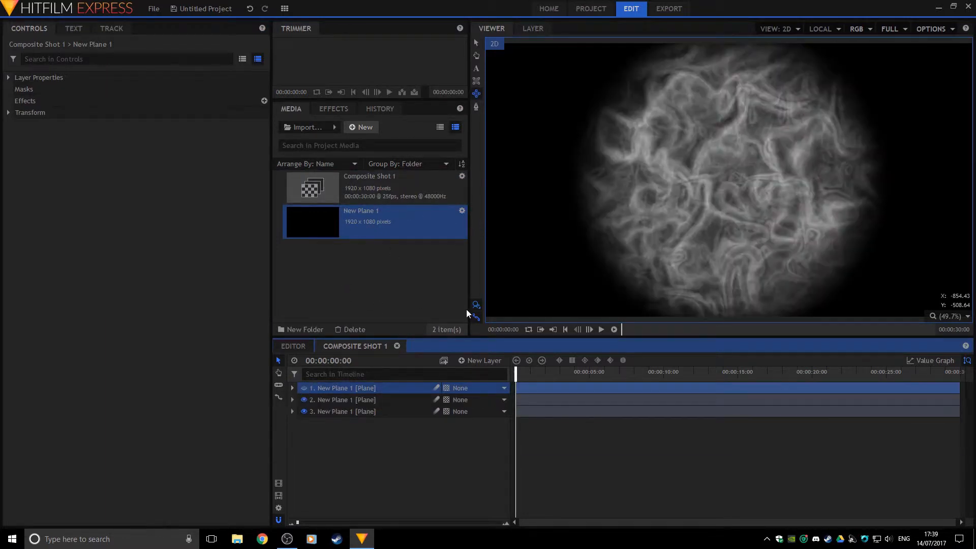
Draw a four-point freeform mask outlining a vertical pupil slit, nudging its points into place
click(476, 106)
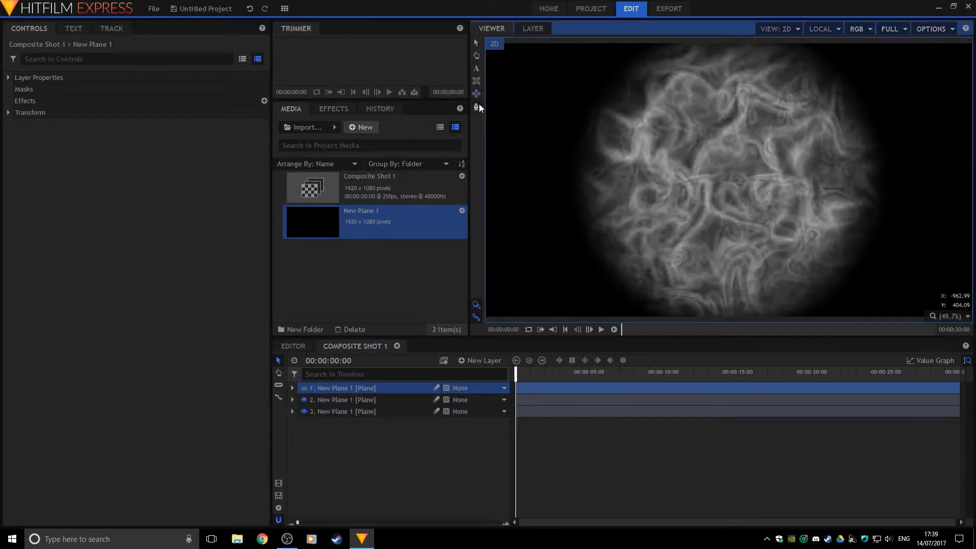
click(721, 55)
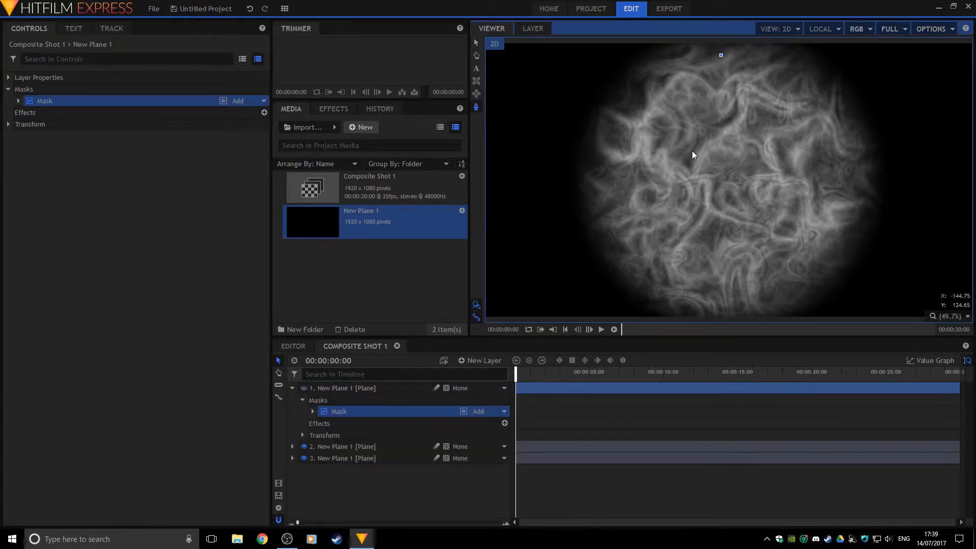
click(679, 170)
click(714, 297)
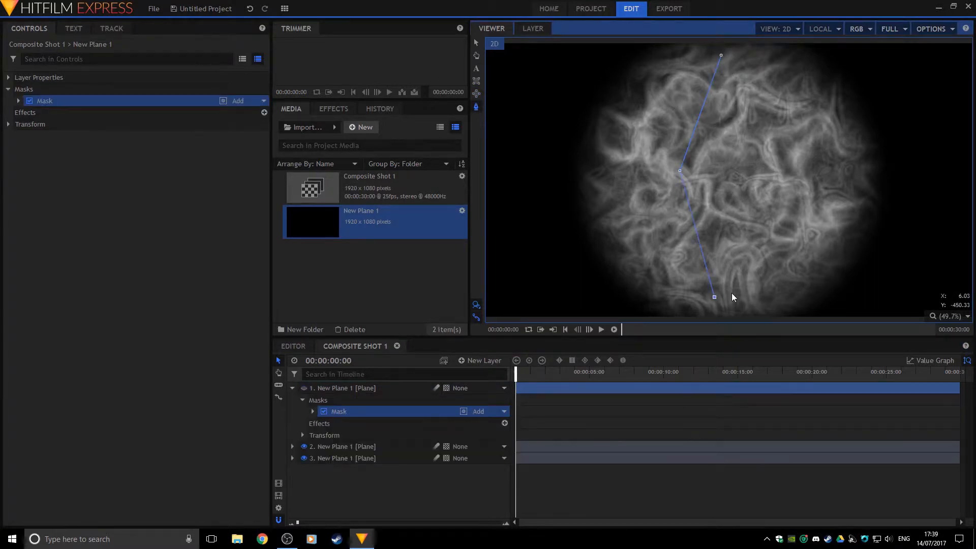
click(763, 178)
drag(764, 175, 764, 171)
drag(714, 296, 726, 295)
drag(680, 171, 689, 178)
Make the pupil's left point a smooth curve and bend its upper and lower edges
right_click(689, 177)
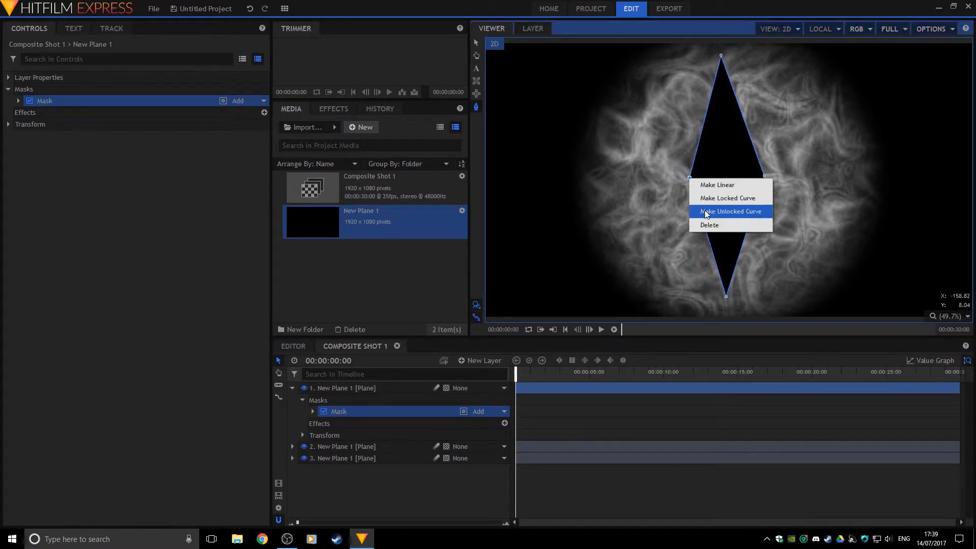
click(707, 213)
right_click(765, 177)
click(783, 212)
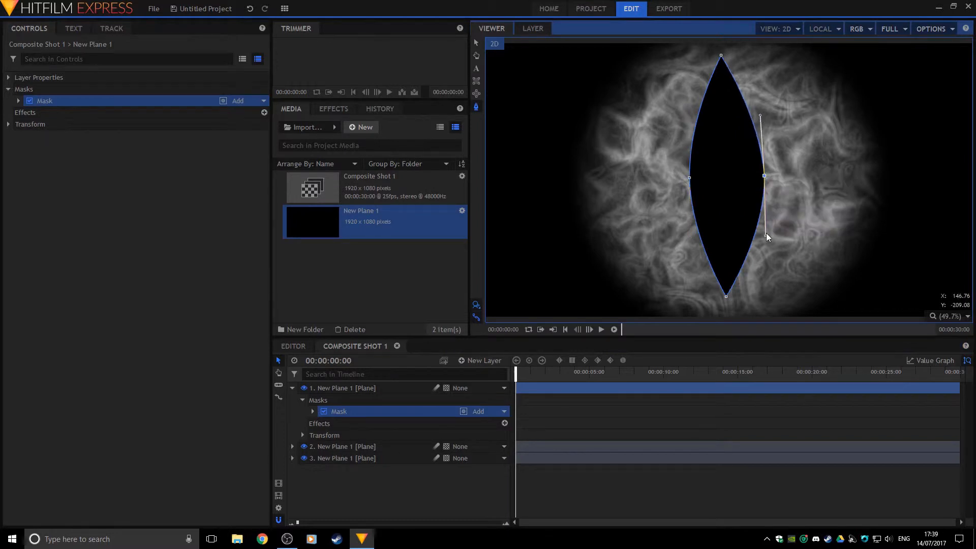
click(689, 178)
drag(689, 118, 698, 118)
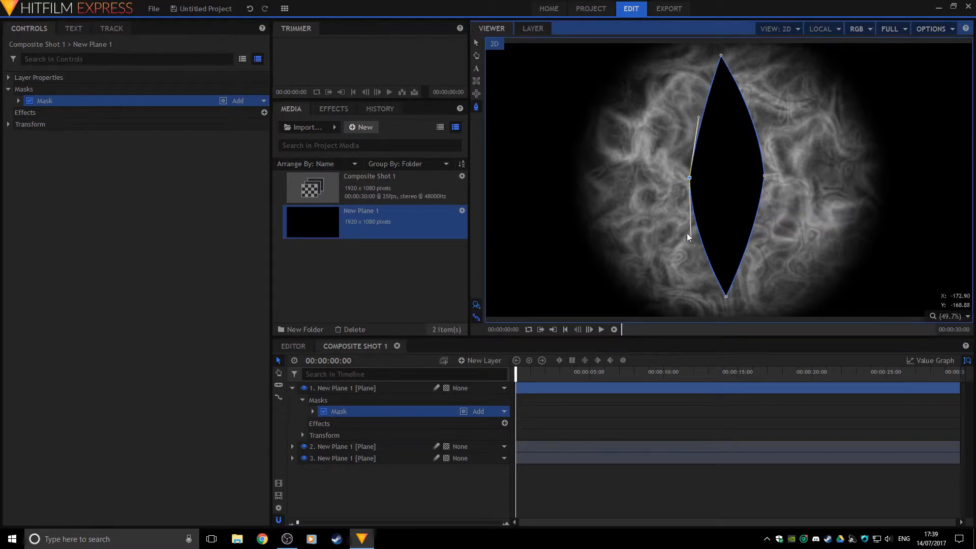
drag(688, 235, 702, 236)
click(733, 226)
Delete the accidental extra mask and refine the curve of the pupil's lower-left edge
click(690, 179)
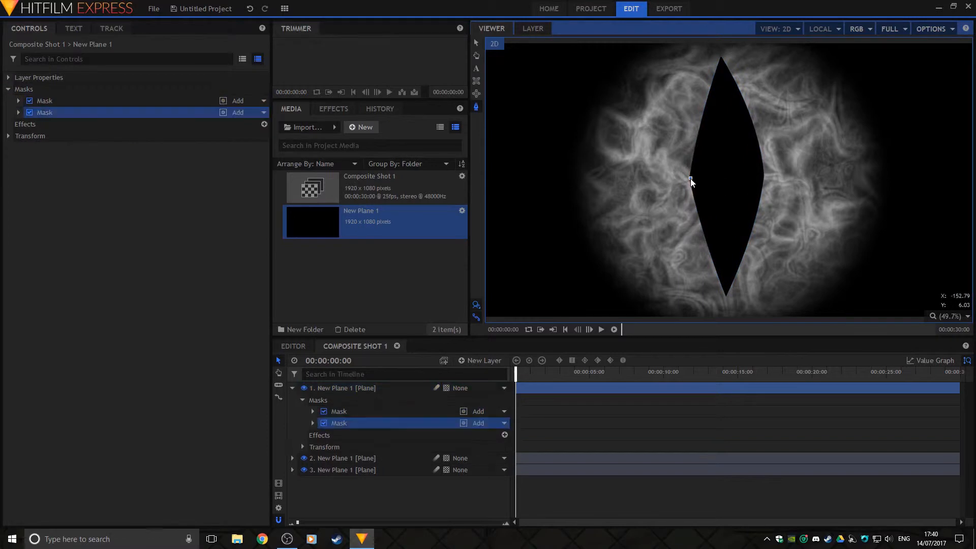
key(Delete)
click(385, 410)
click(476, 44)
click(690, 178)
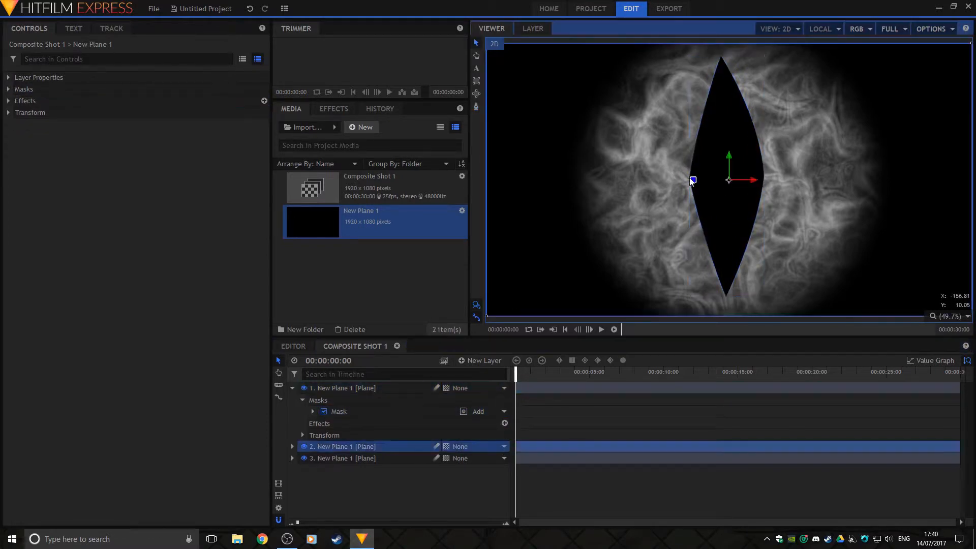
click(366, 388)
click(339, 412)
click(690, 178)
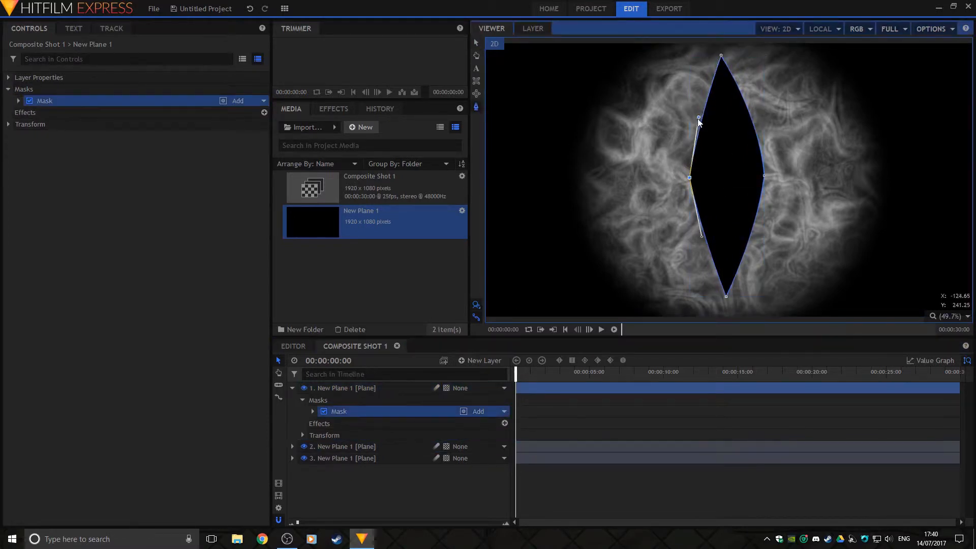
drag(701, 236, 696, 236)
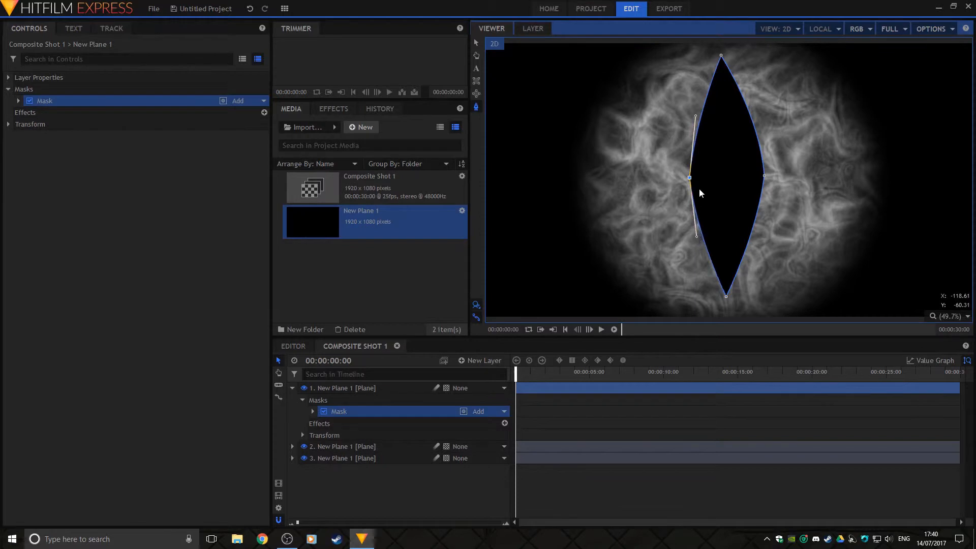
click(764, 176)
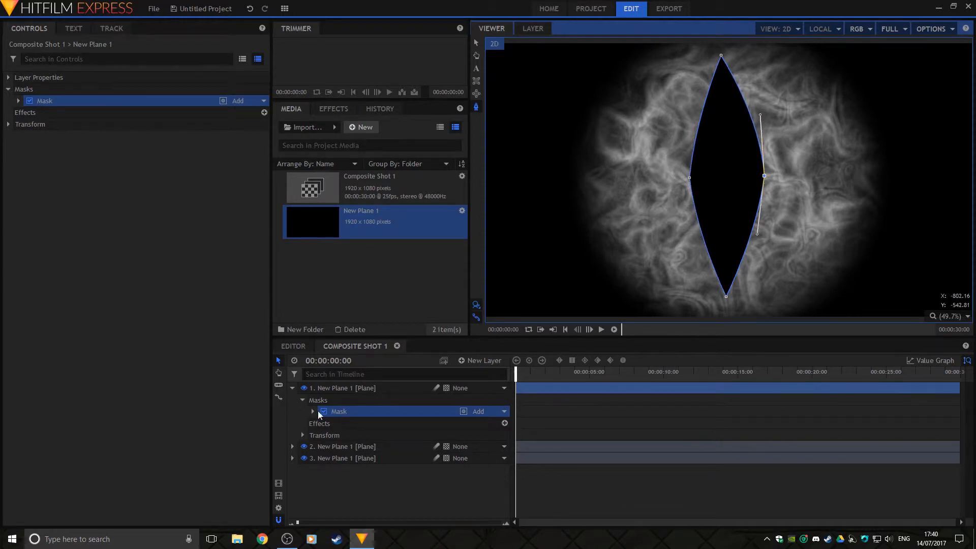
Set the pupil mask's feather to inward with a softened Feather Strength
click(18, 101)
click(29, 136)
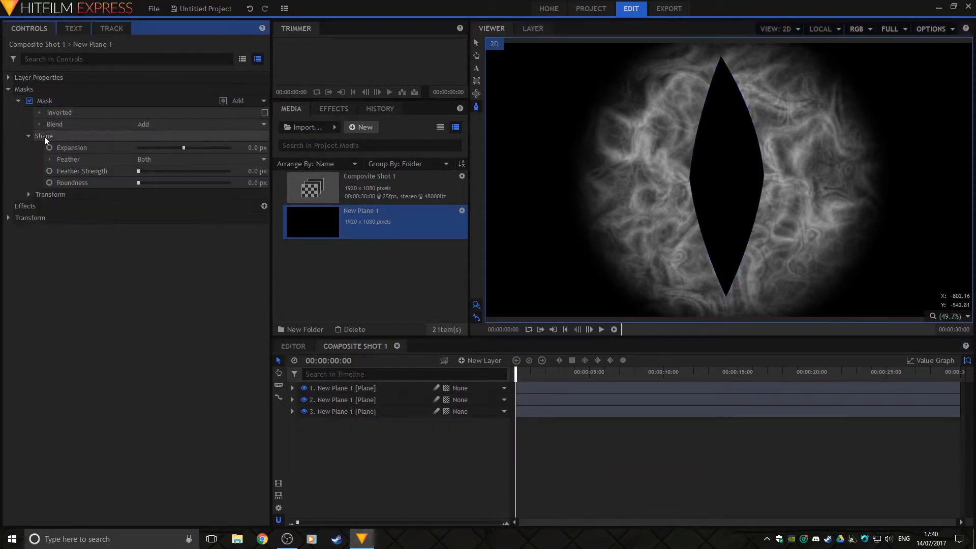
click(156, 159)
click(150, 190)
click(139, 171)
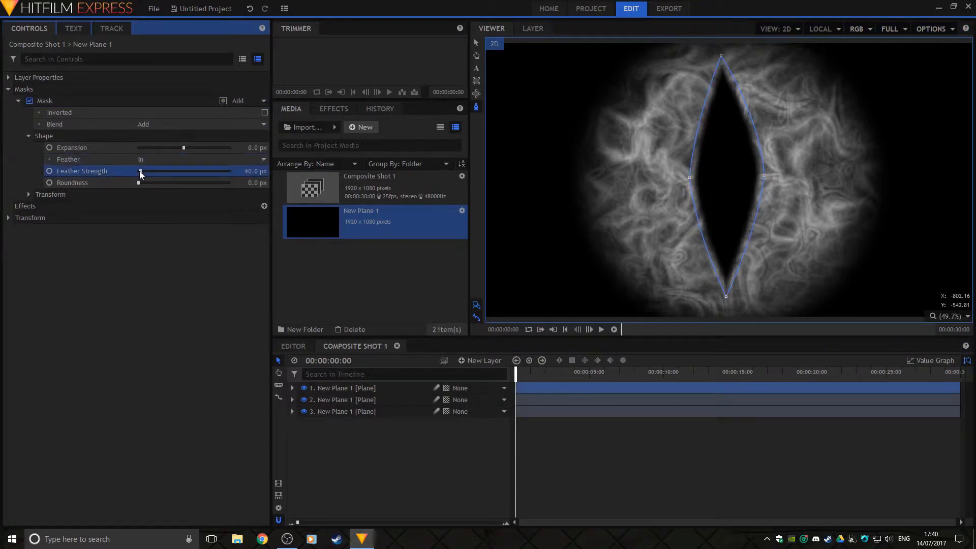
click(157, 159)
click(153, 170)
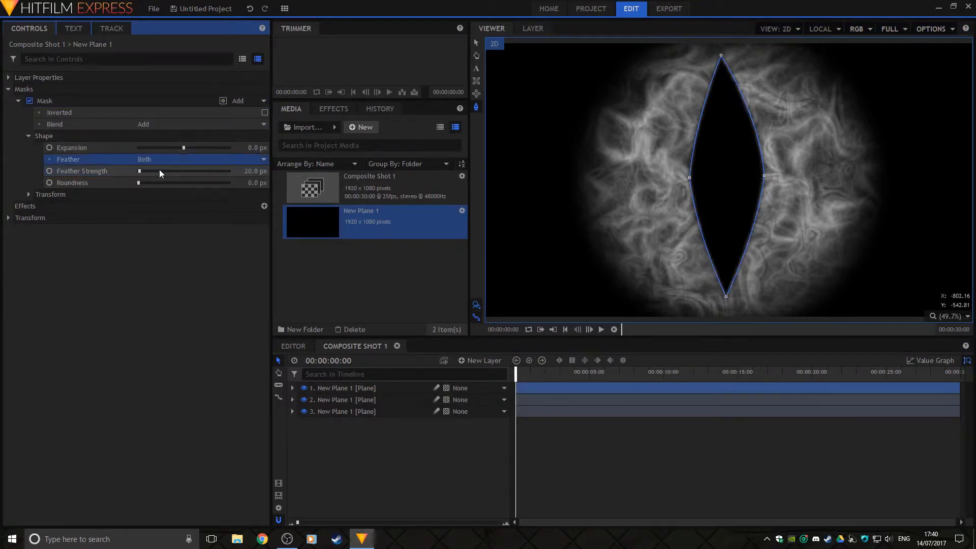
click(157, 159)
click(149, 190)
click(29, 136)
click(18, 101)
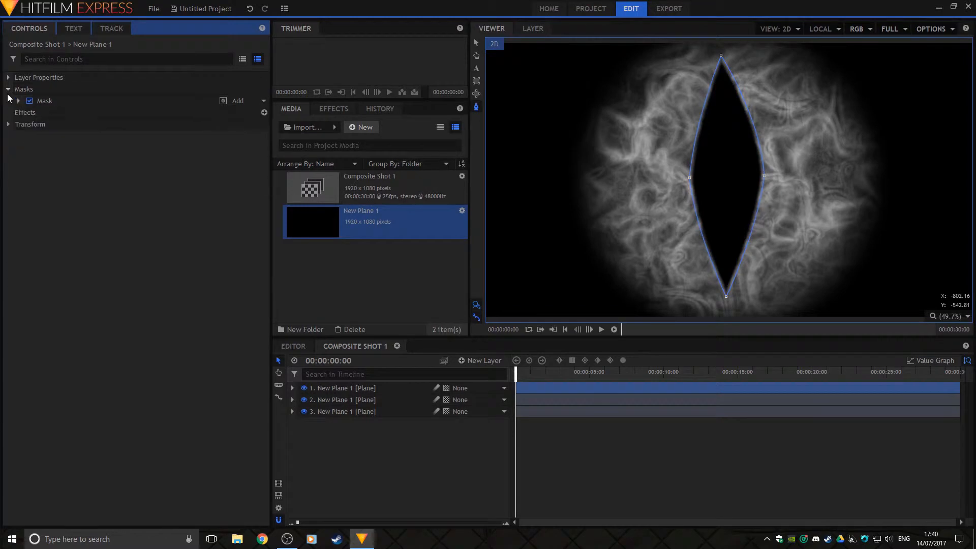
click(8, 89)
Search the Effects panel for 'fire' and drag Bonfire into the composition
click(330, 108)
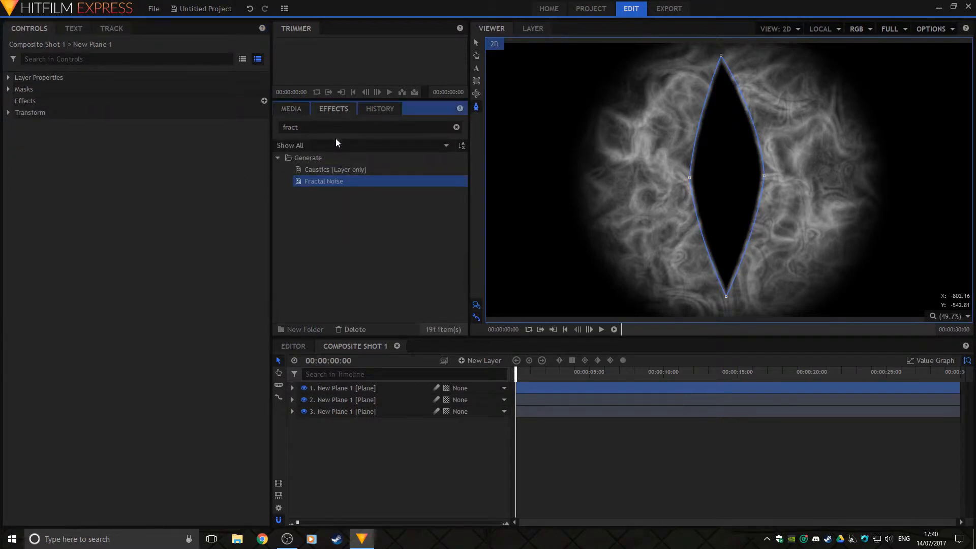
click(320, 127)
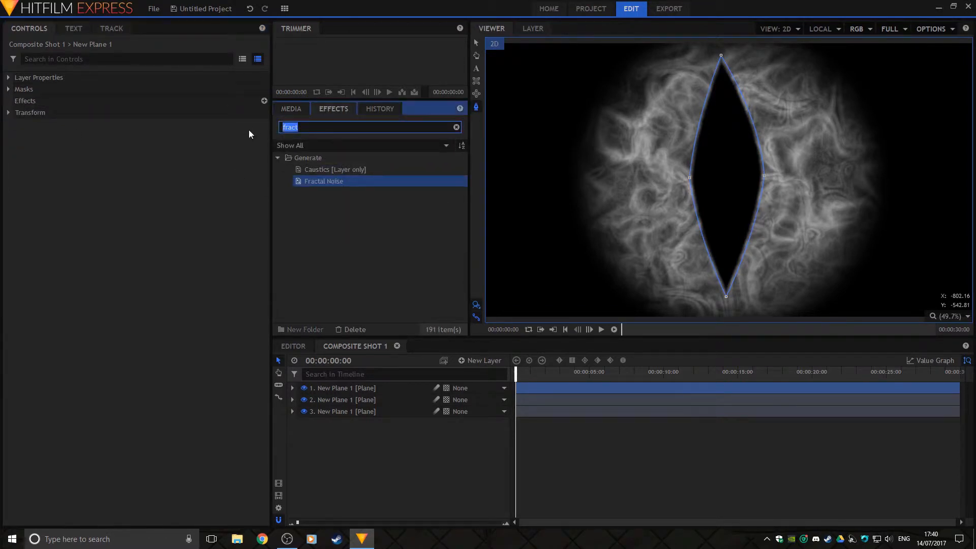
text(fire)
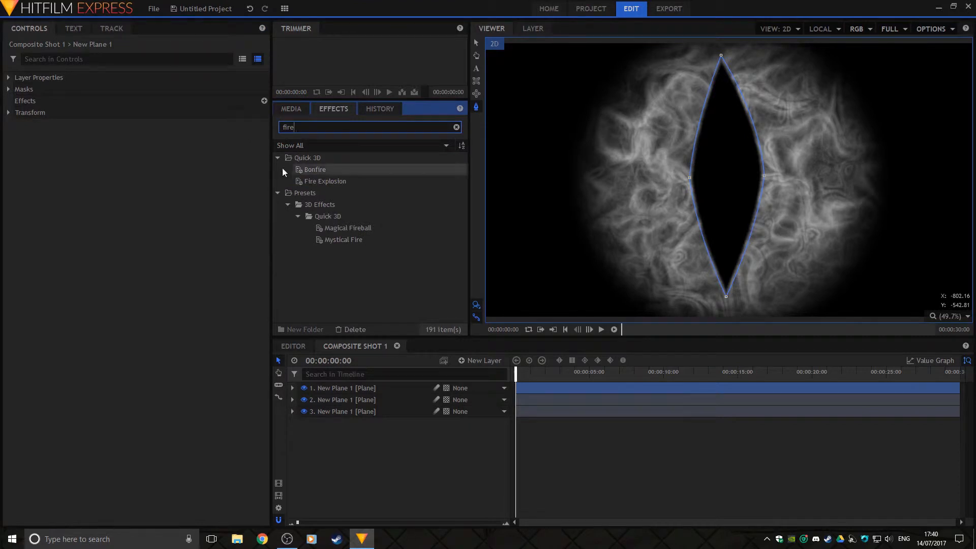
drag(317, 168, 354, 387)
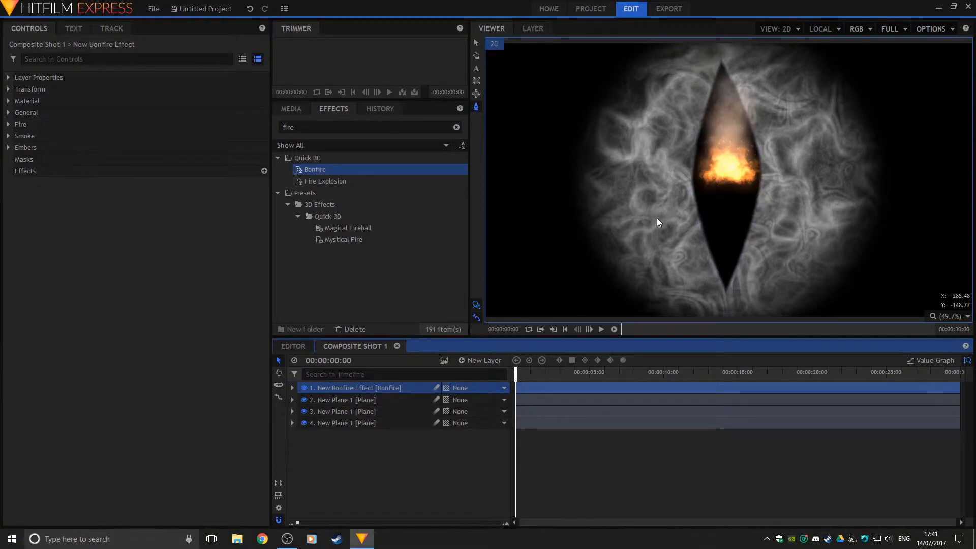
Move the Bonfire layer below the top pupil plane in the timeline
click(358, 401)
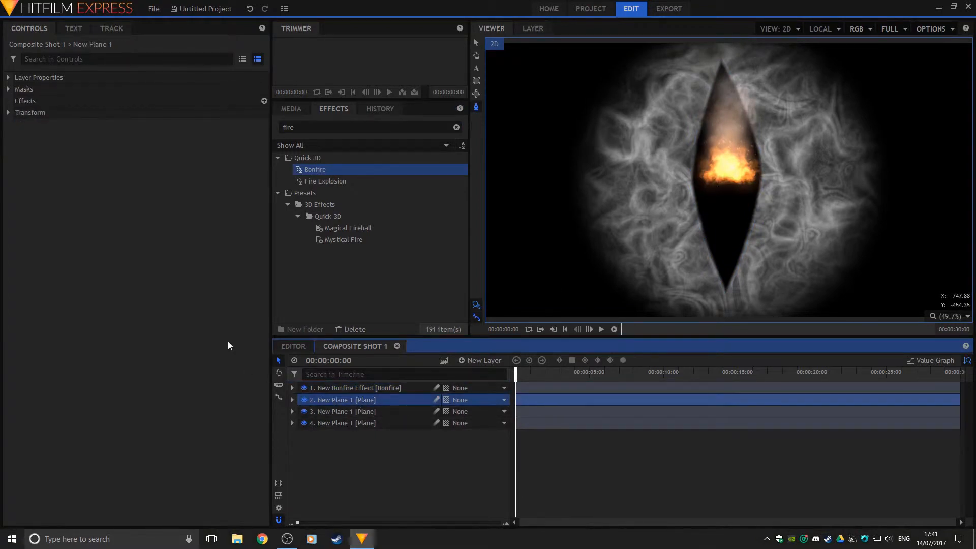
click(362, 412)
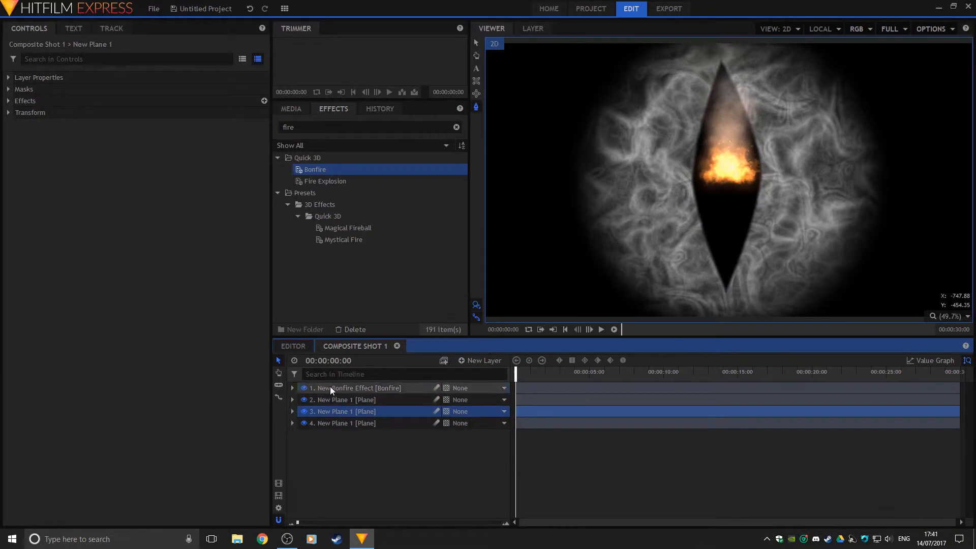
drag(330, 386, 335, 415)
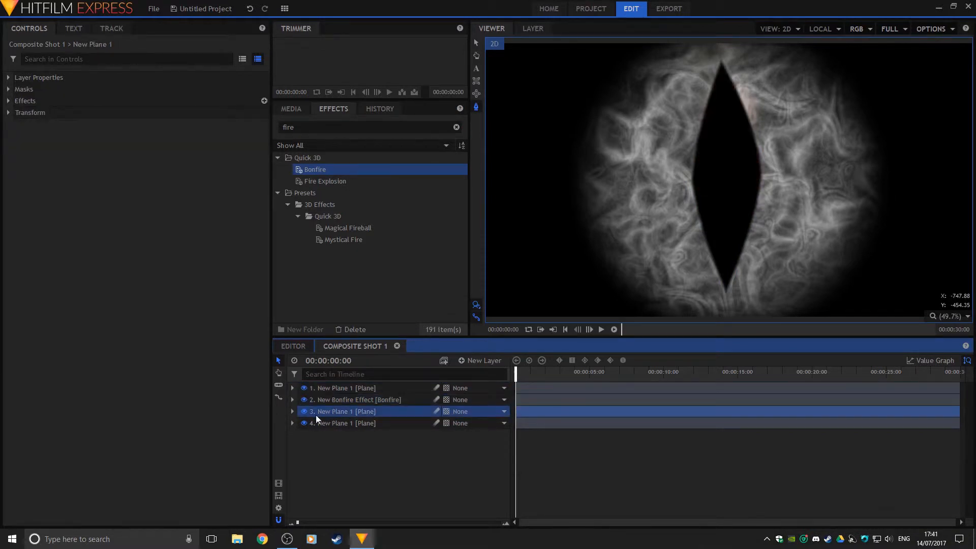
Scale the iris's circular mask to 84% by 86%, unlinked, for a slightly tall oval
click(8, 90)
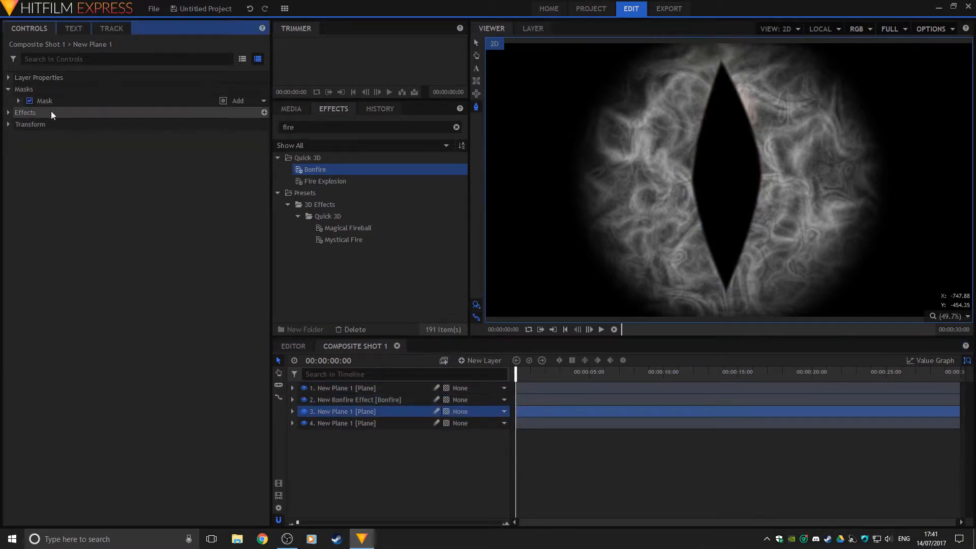
click(94, 105)
click(18, 101)
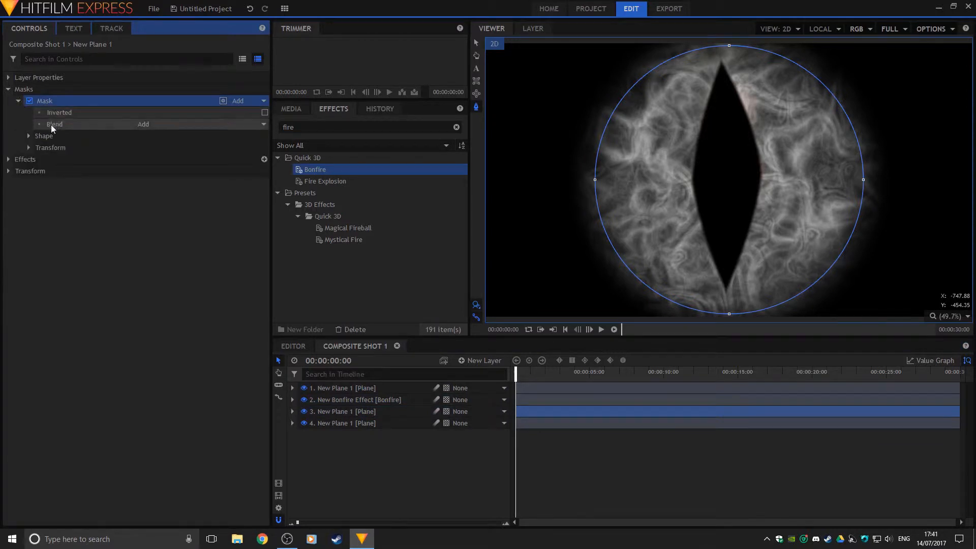
click(28, 135)
click(28, 135)
click(28, 148)
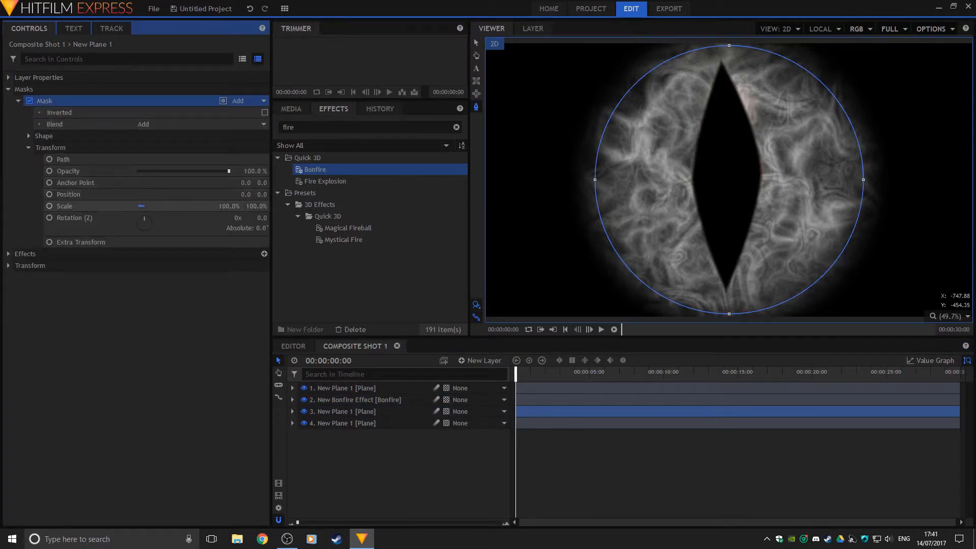
drag(234, 206, 265, 208)
click(141, 206)
click(9, 89)
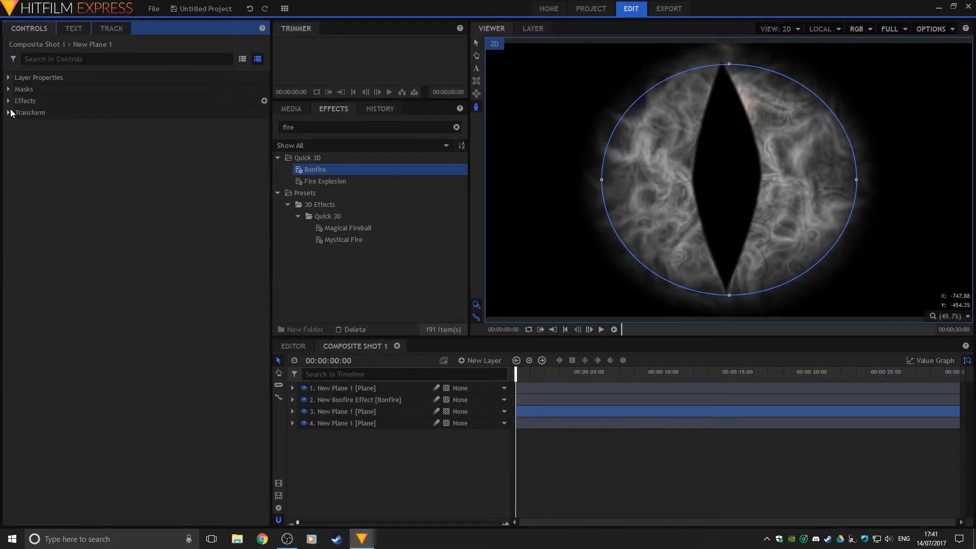
Scale the iris layer to 91% and hide the top pupil plane to reveal the bonfire
click(8, 113)
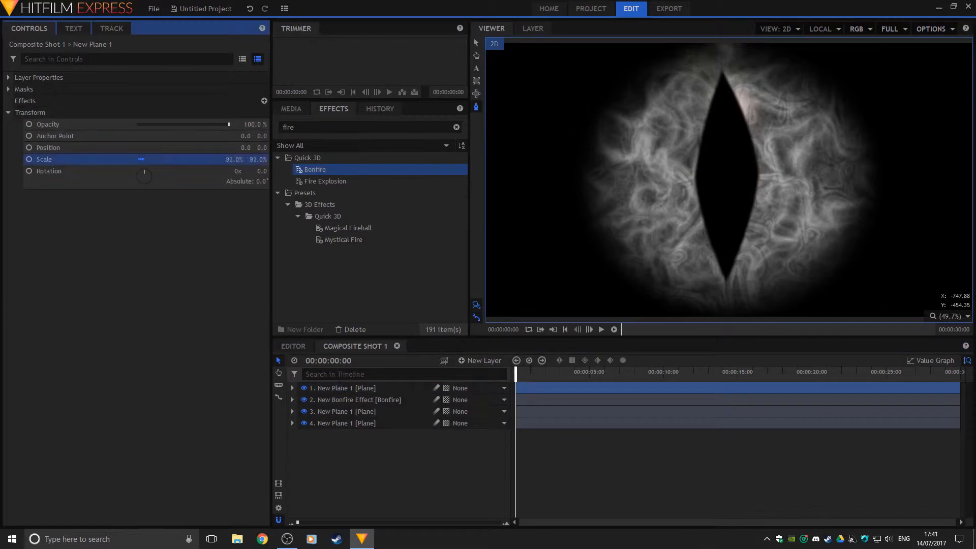
click(336, 400)
click(303, 387)
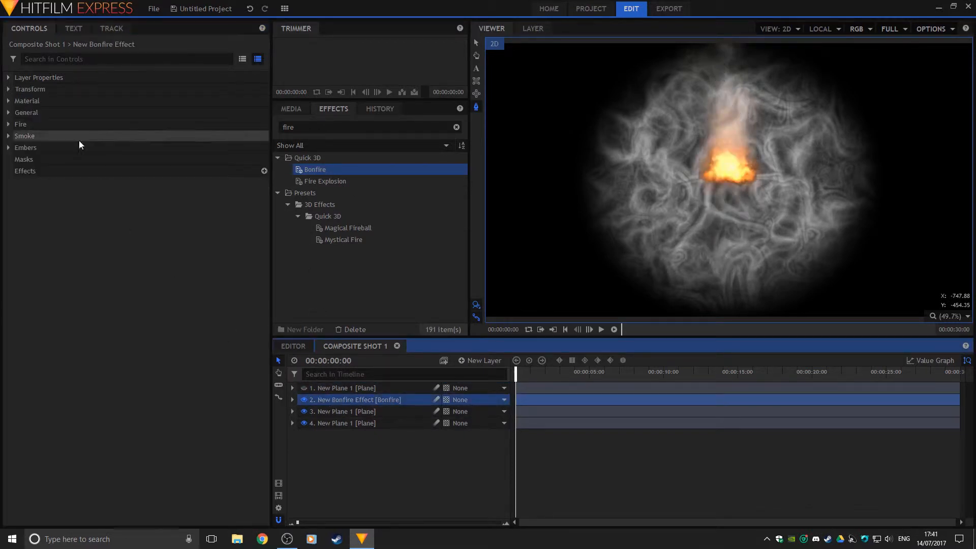
Try Screen and Color blends on the Bonfire, then settle on Add with Motion Blur off
click(8, 78)
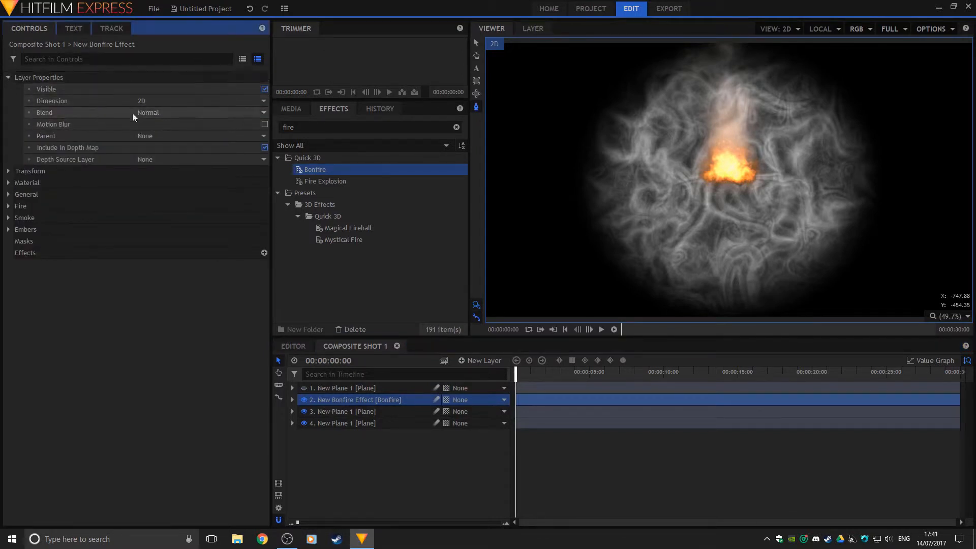
click(264, 124)
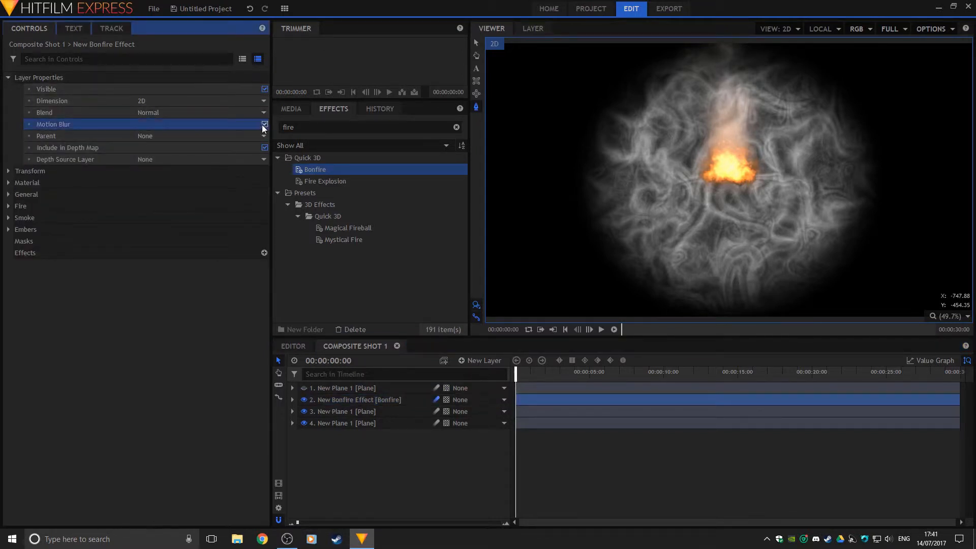
click(161, 113)
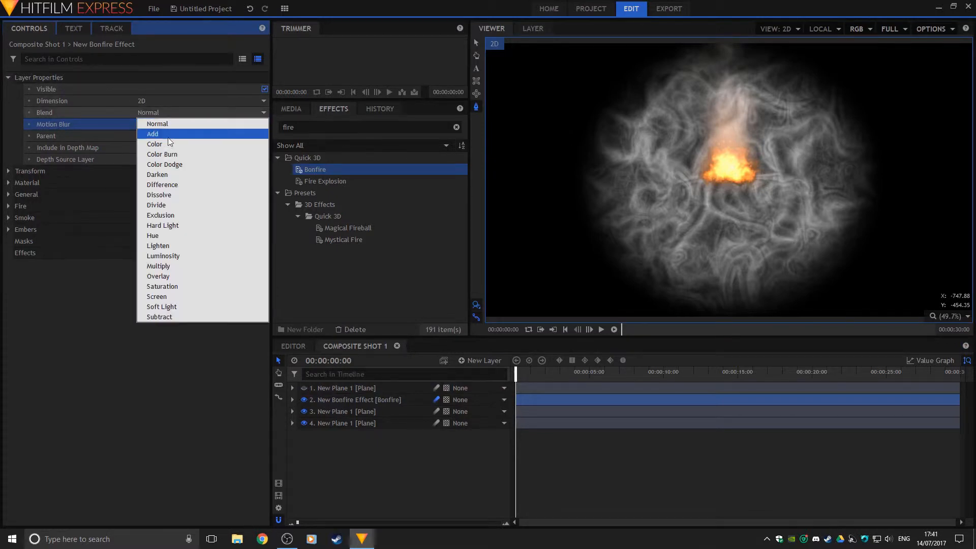
click(167, 137)
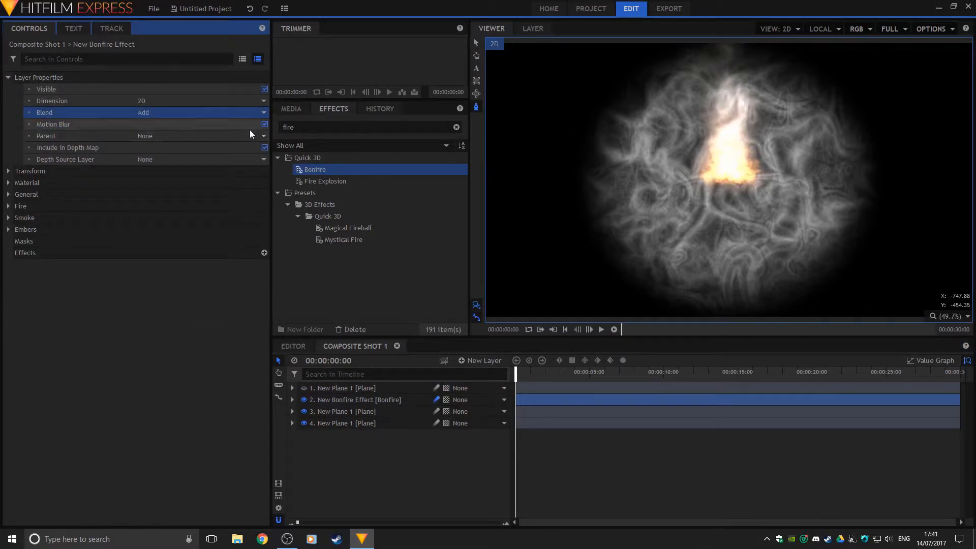
click(264, 124)
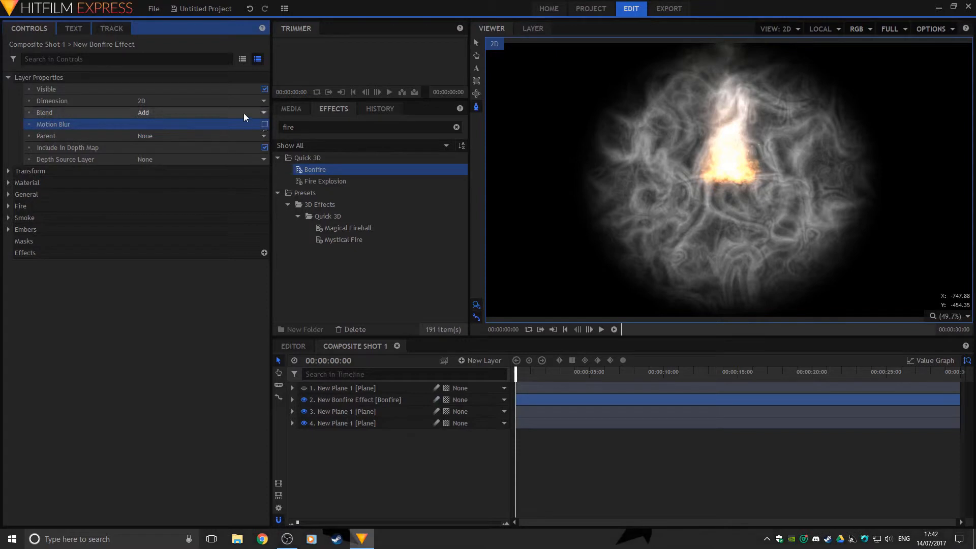
click(243, 113)
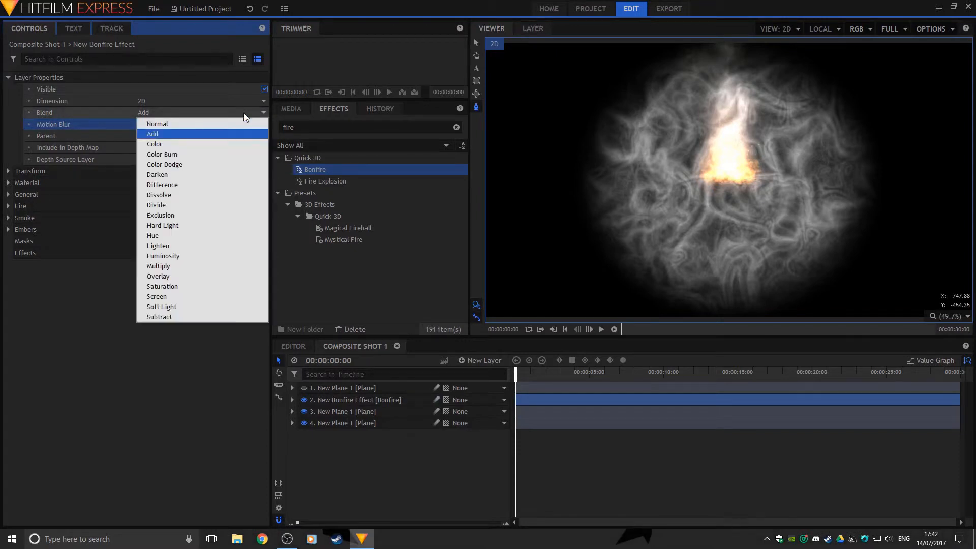
click(187, 295)
click(173, 113)
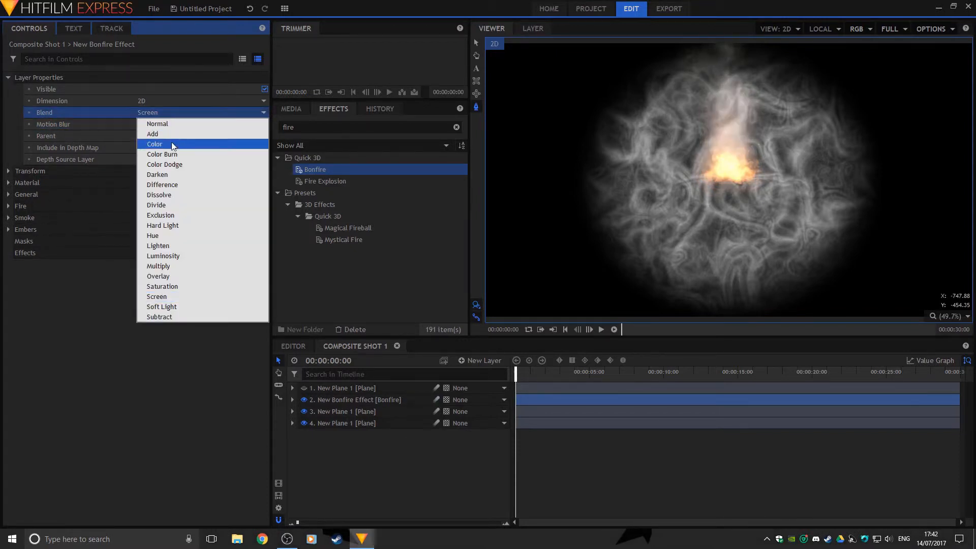
click(172, 143)
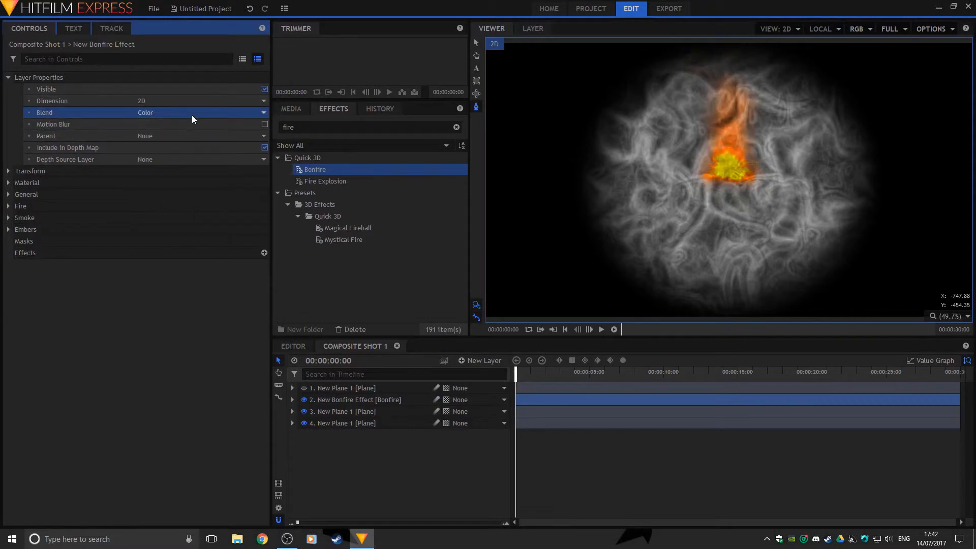
click(191, 114)
click(185, 136)
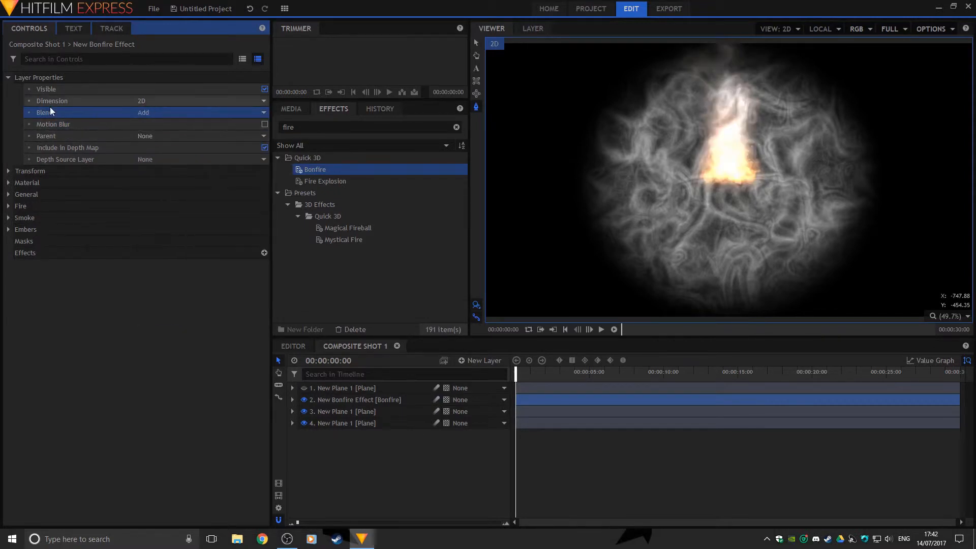
click(9, 78)
click(20, 89)
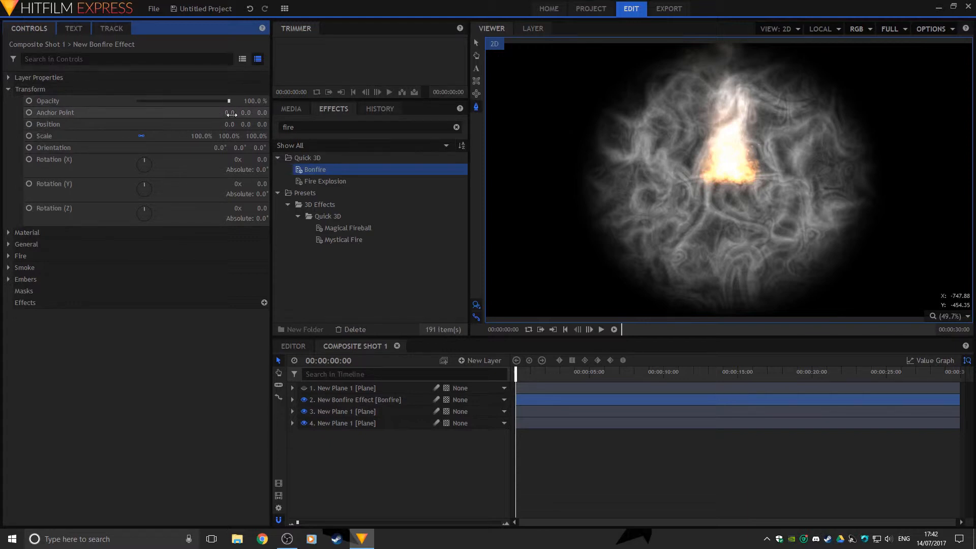
Shift the bonfire to X -215 and set its rotation to X 90° and Y 0°
drag(230, 124, 120, 124)
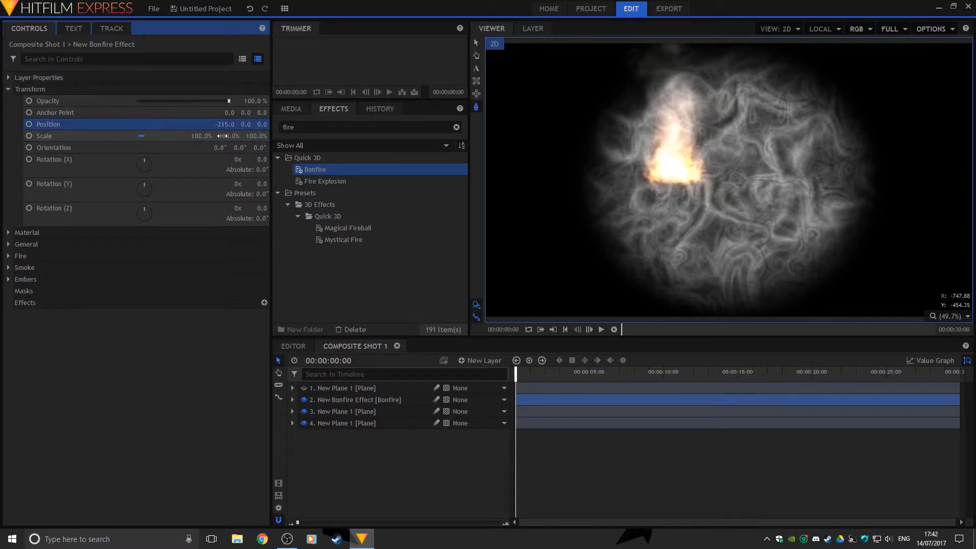
drag(142, 159, 134, 165)
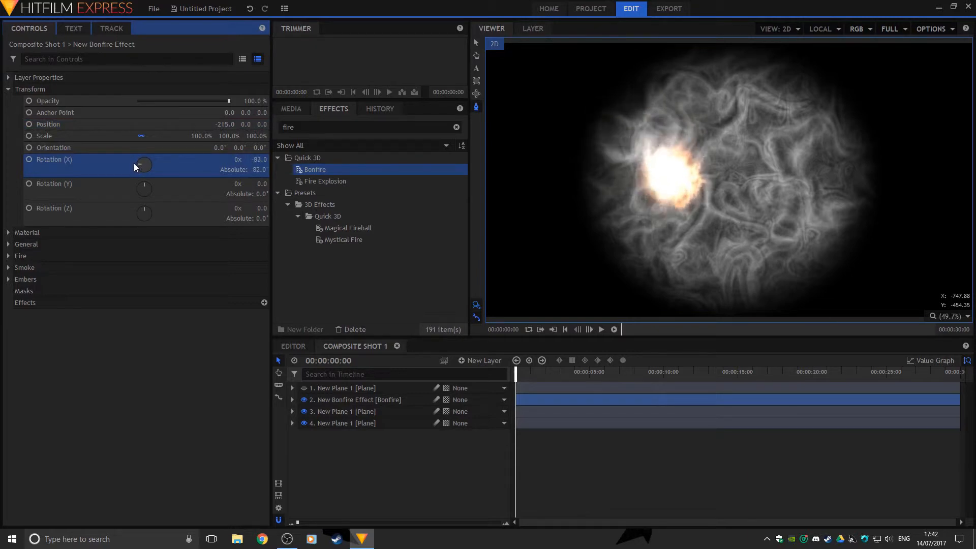
click(256, 160)
text(90)
key(Return)
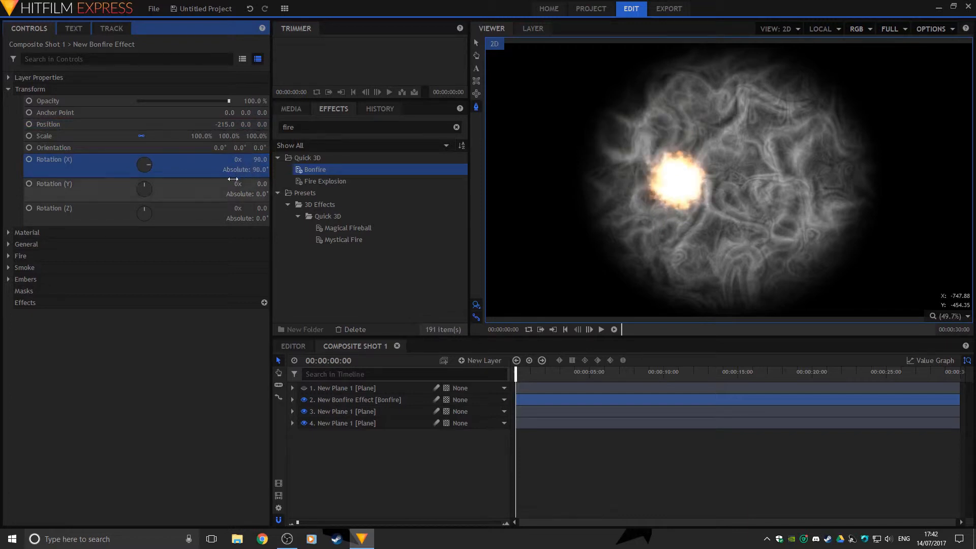
drag(143, 189, 139, 190)
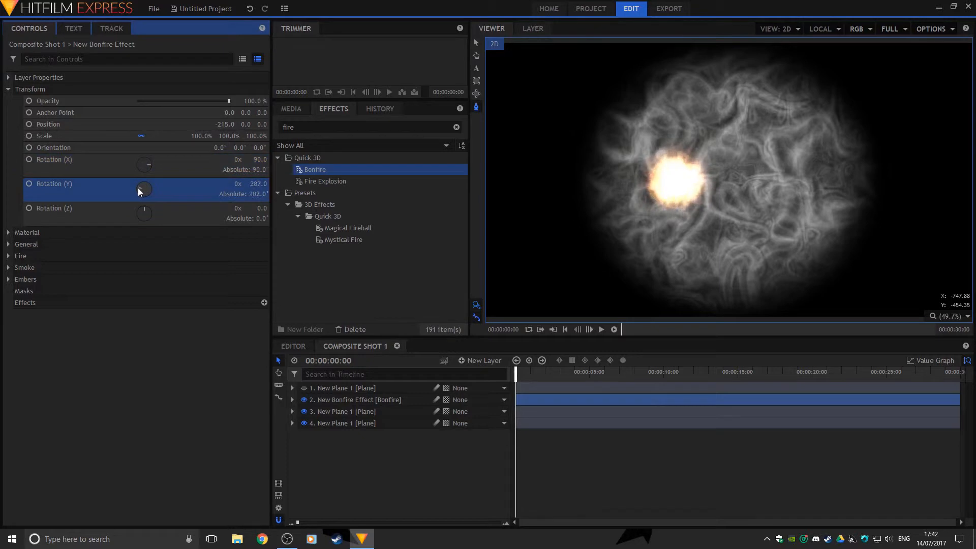
click(258, 184)
text(0)
key(Return)
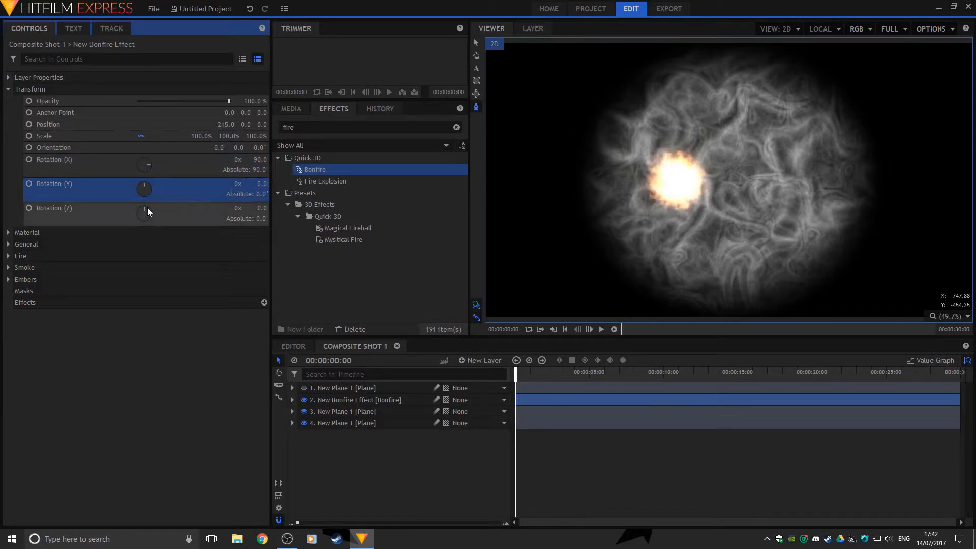
Set the bonfire's Z rotation to -90° and enlarge it to about 211%
drag(147, 207, 76, 217)
drag(65, 229, 44, 223)
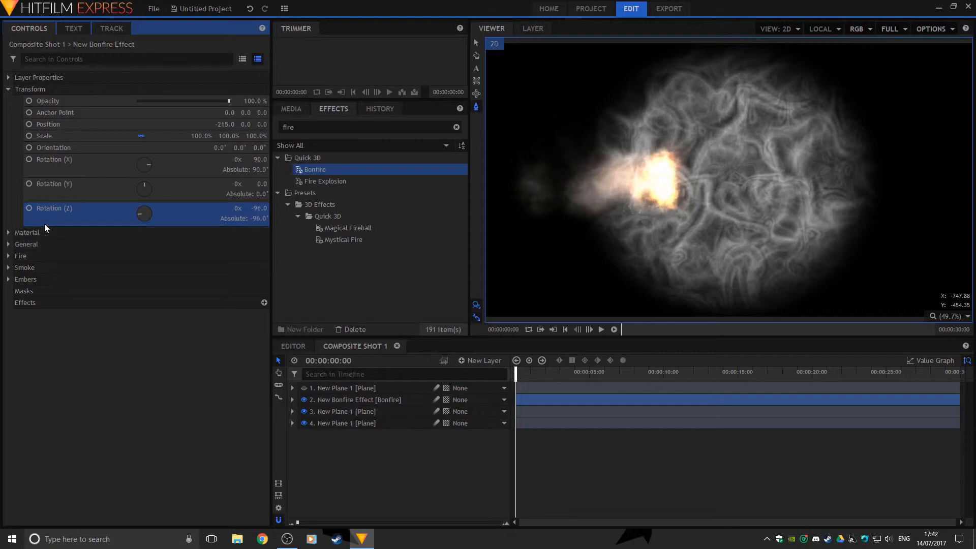
click(259, 209)
key(BackSpace)
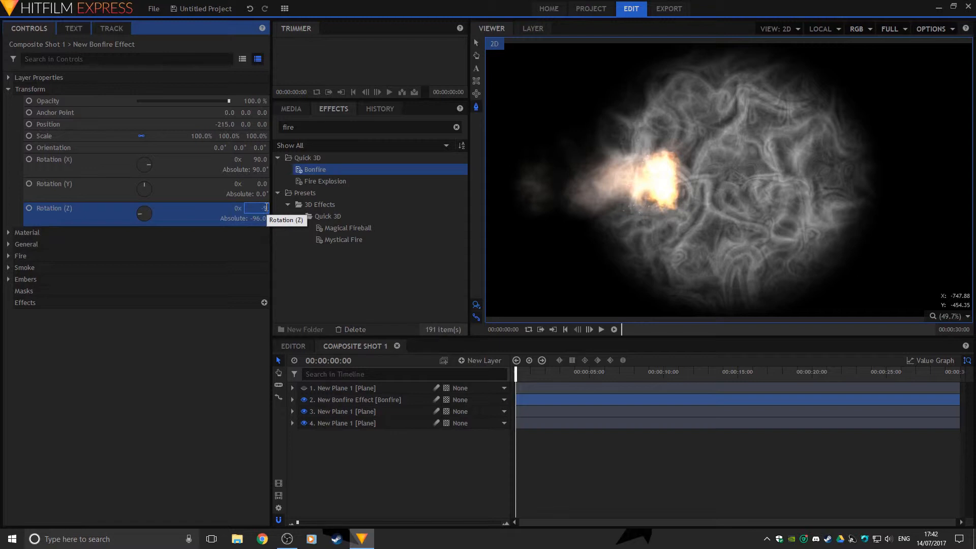
text(-90)
key(Return)
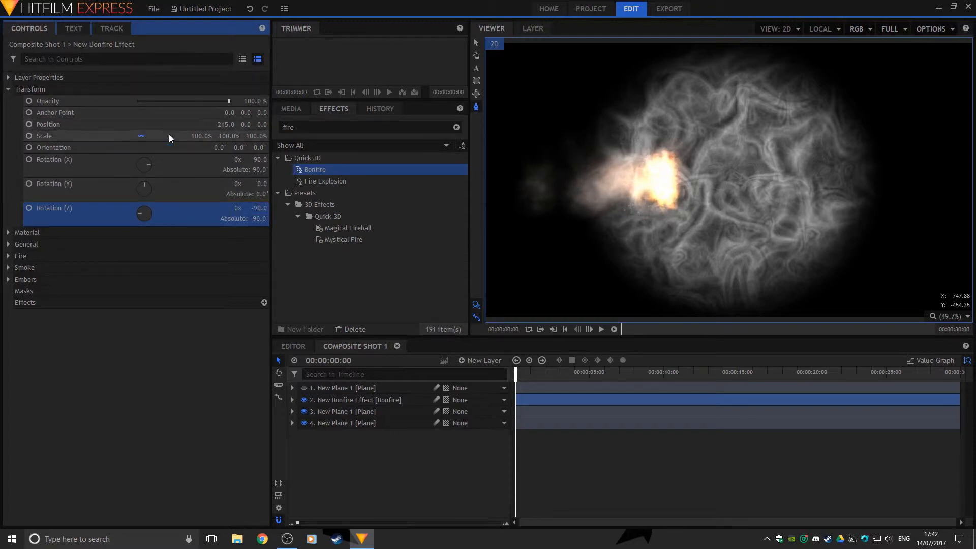
drag(207, 135, 264, 136)
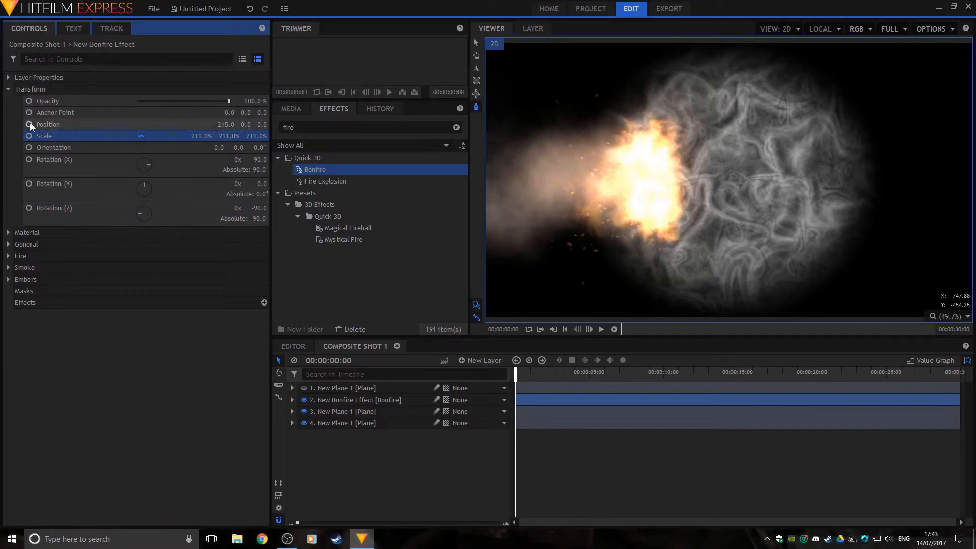
Raise the bonfire's flame Height to 100 and increase its fire Spread and Intensity
click(9, 231)
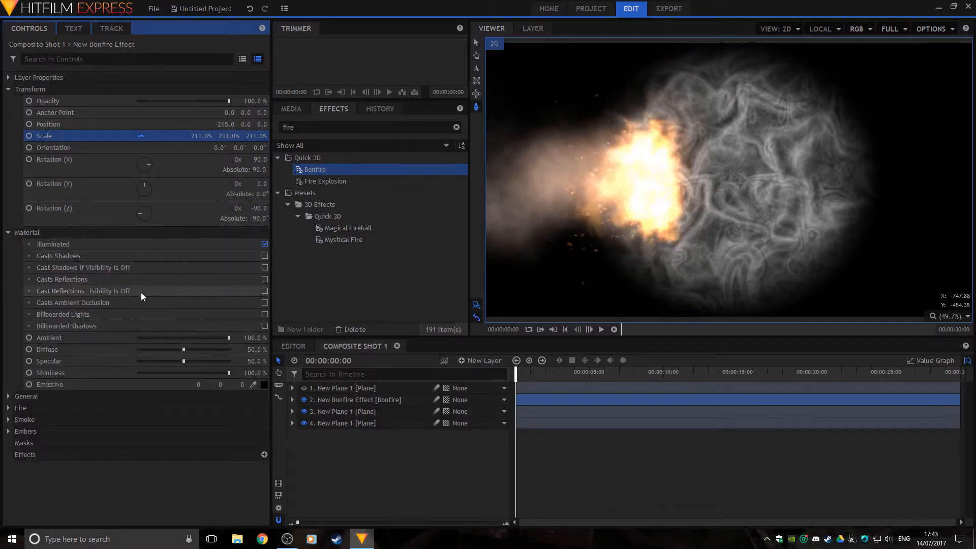
click(9, 232)
click(7, 244)
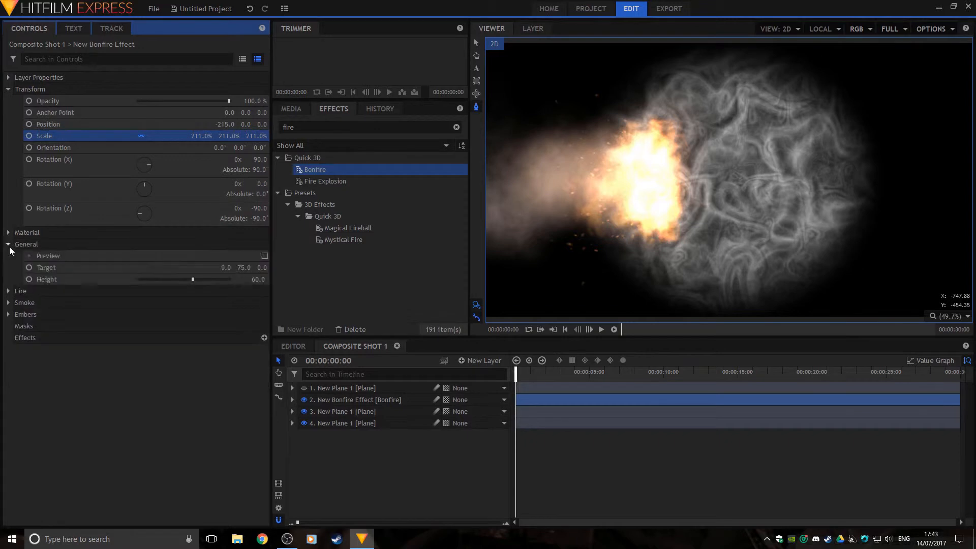
drag(165, 279, 238, 285)
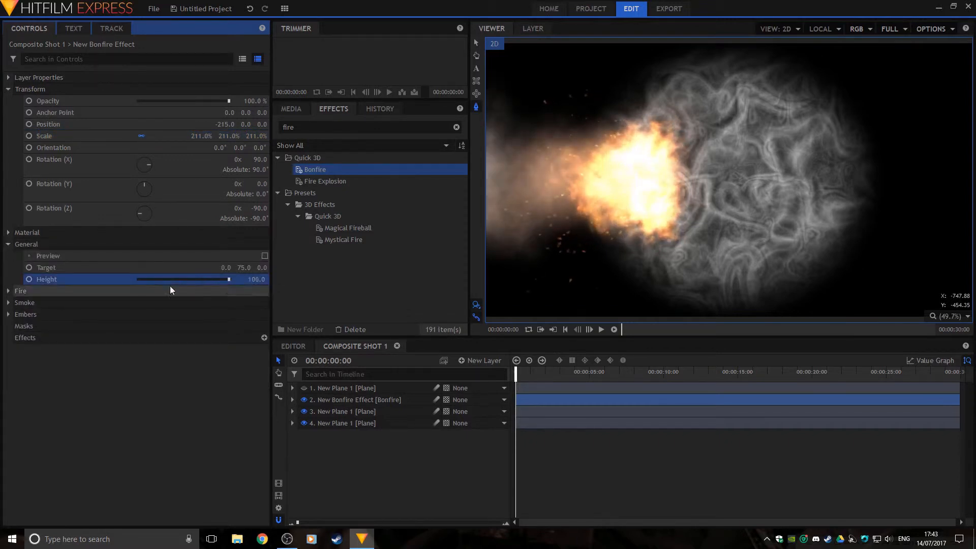
click(15, 290)
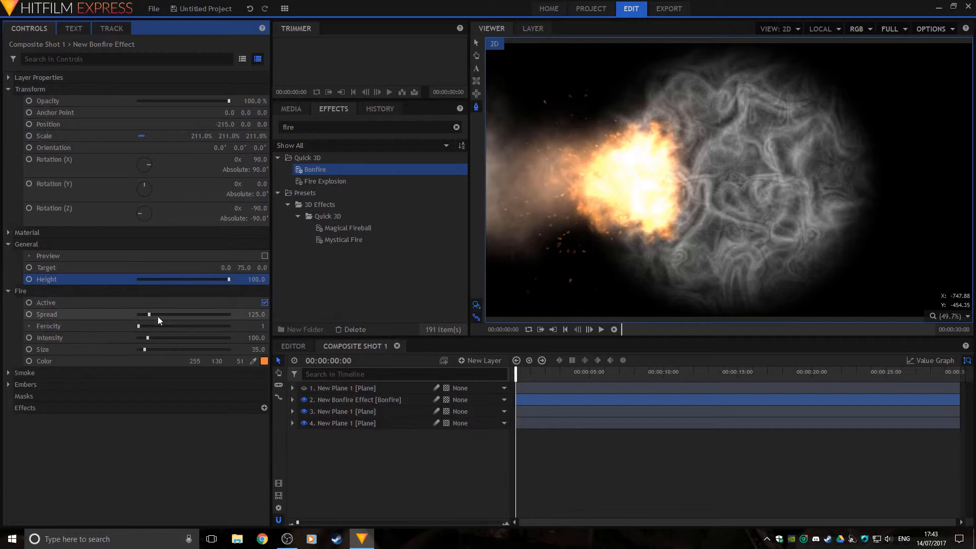
drag(147, 314, 159, 313)
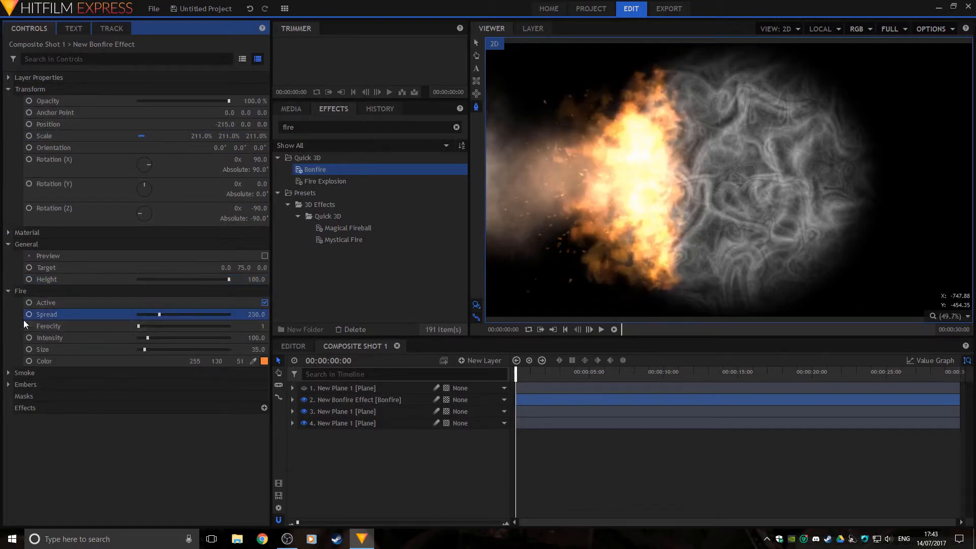
drag(147, 341, 148, 349)
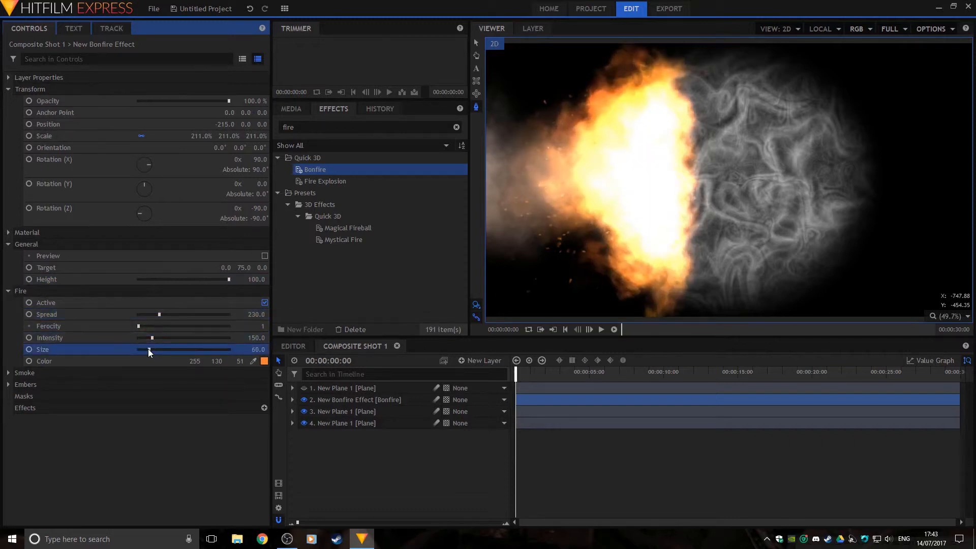
Inspect the bonfire's Smoke and Embers settings without changing them
click(9, 373)
click(263, 386)
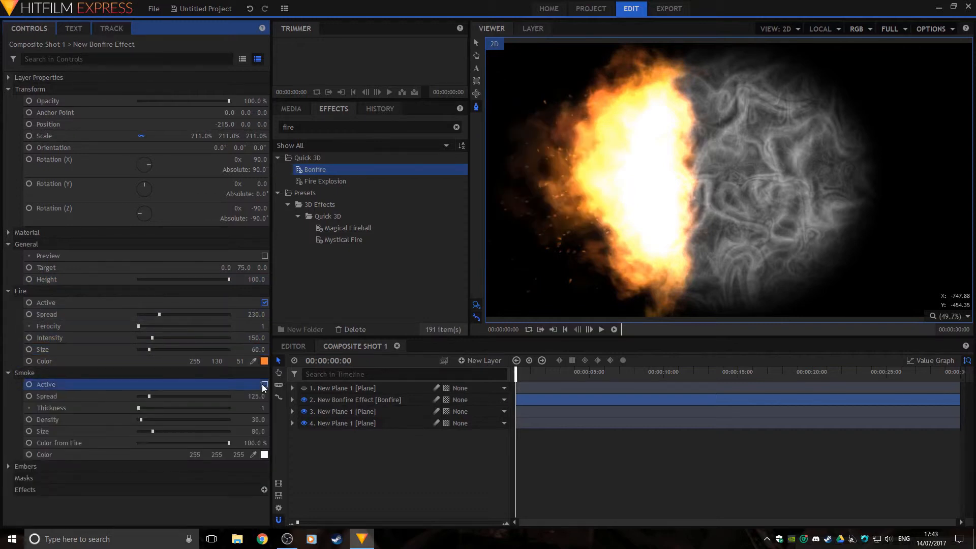
click(8, 374)
click(8, 384)
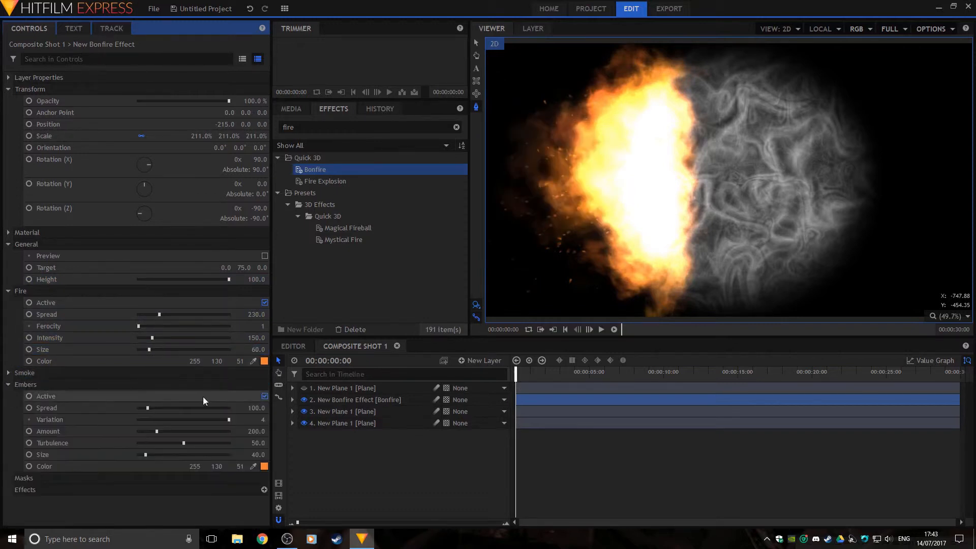
click(264, 396)
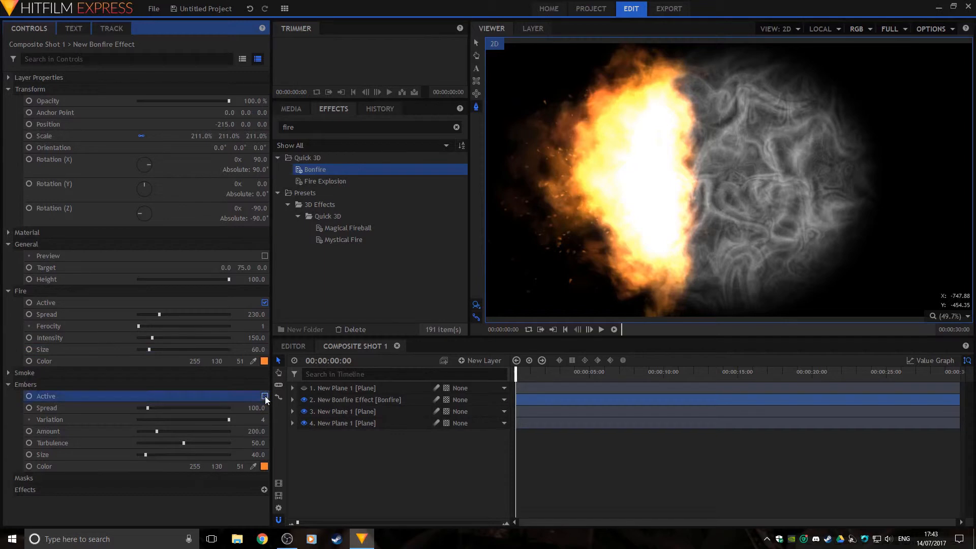
click(8, 385)
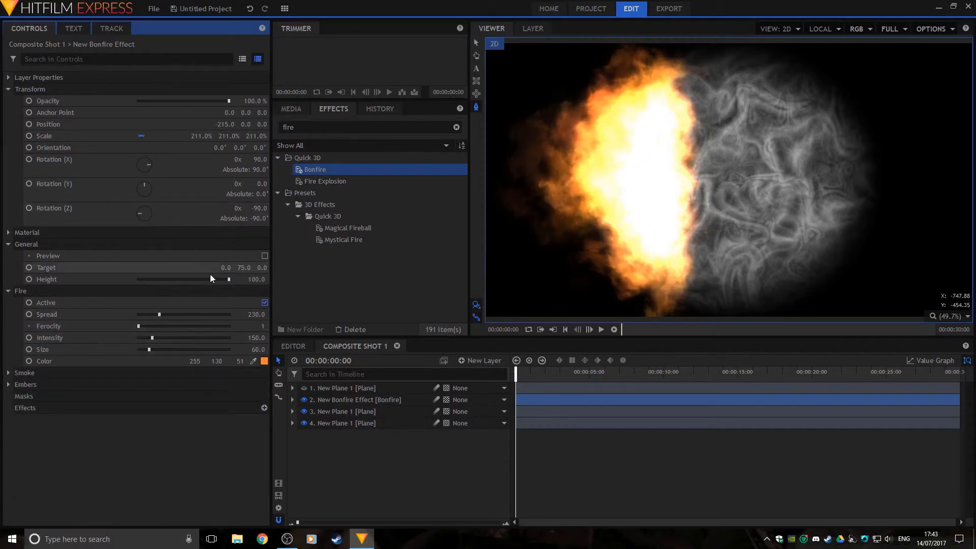
Move the bonfire to X -86, raise its target, set Spread 220, Intensity 130, stretch X to 405%
drag(225, 124, 320, 124)
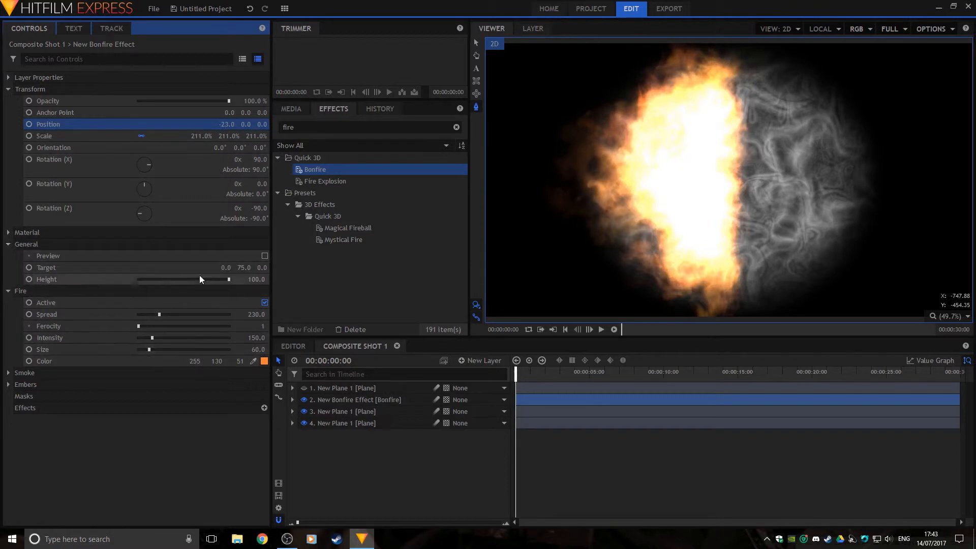
drag(244, 267, 367, 267)
click(264, 256)
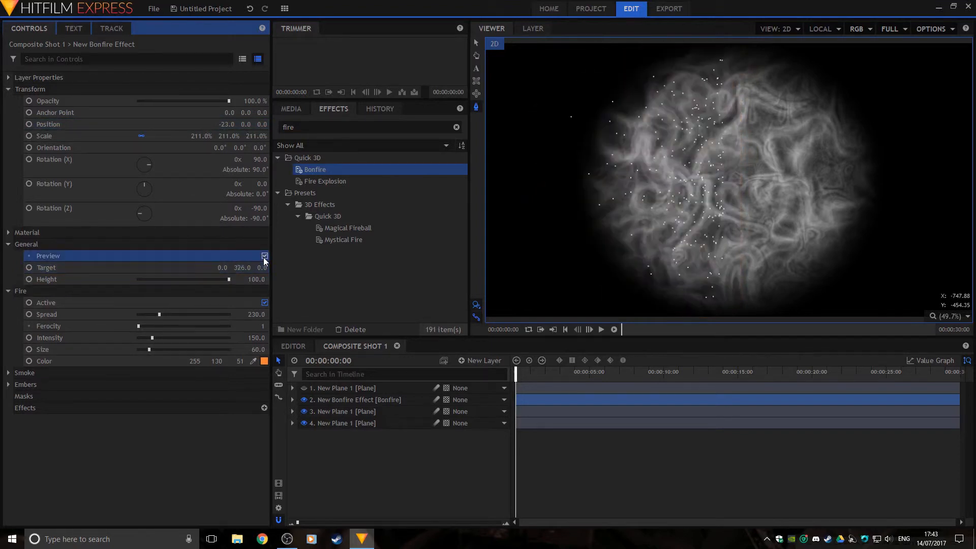
click(264, 257)
mouse_move(152, 337)
mouse_down()
mouse_move(140, 338)
mouse_move(181, 336)
mouse_move(148, 337)
mouse_move(149, 347)
mouse_up()
drag(156, 313, 157, 314)
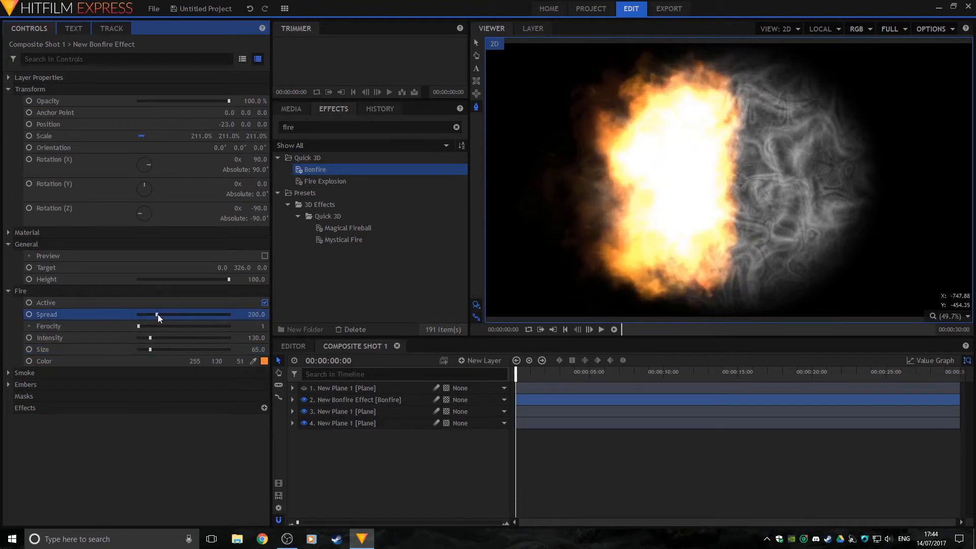
drag(242, 267, 254, 267)
key(ctrl+z)
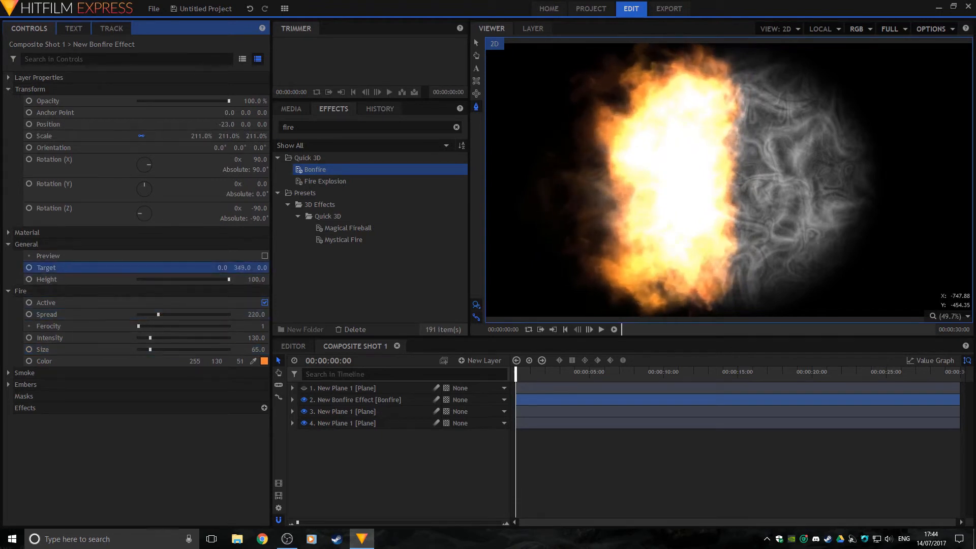
click(141, 135)
drag(202, 136, 301, 135)
Shift the bonfire further left and set its blend mode to Screen
drag(226, 124, 200, 124)
click(9, 77)
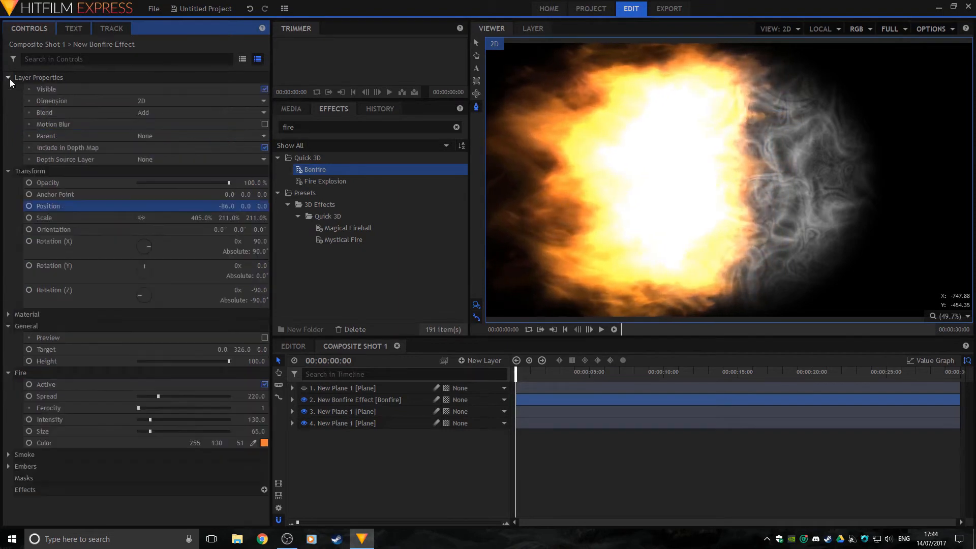
click(174, 112)
click(175, 127)
click(175, 112)
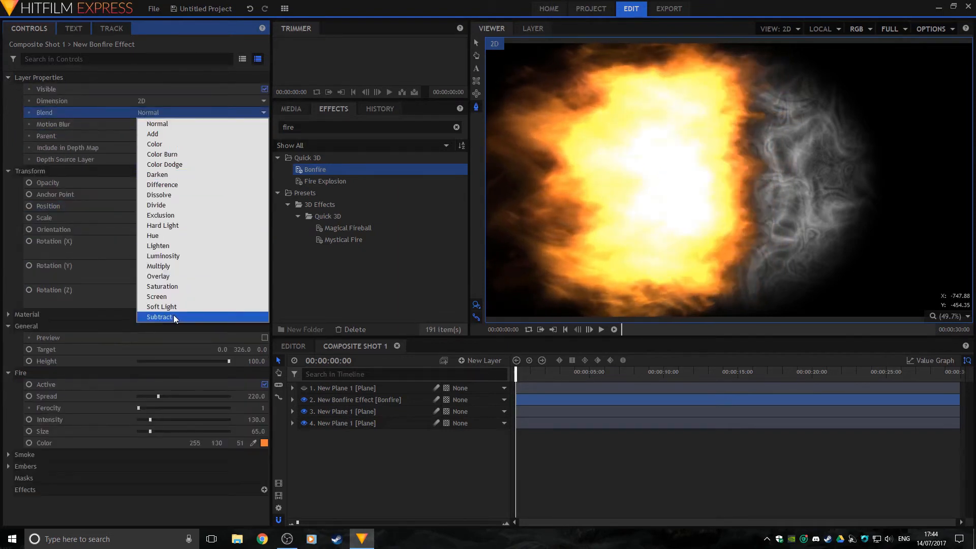
click(170, 297)
Duplicate the bonfire, rotate the copy to 90° Z, centre it, and show Plane 1's slit pupil
click(355, 399)
key(ctrl+d)
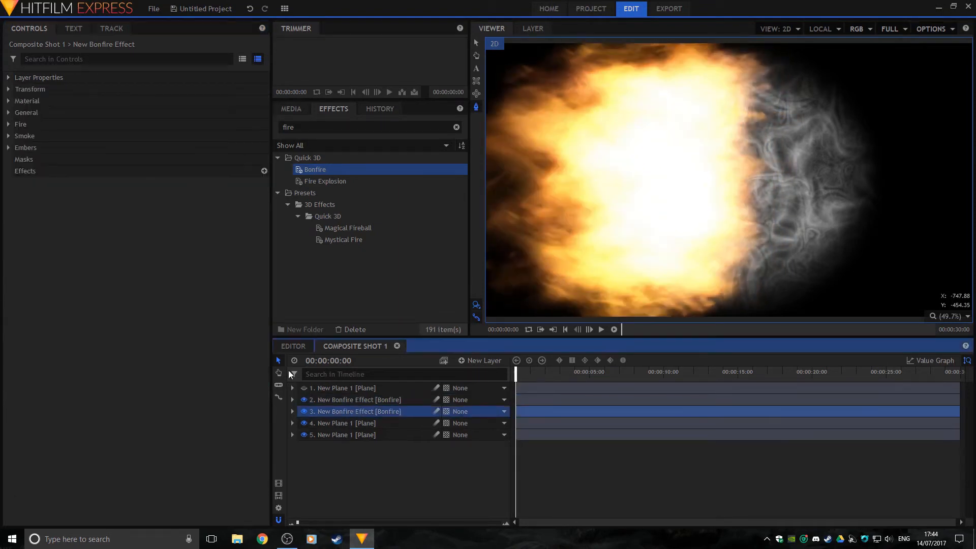
click(9, 89)
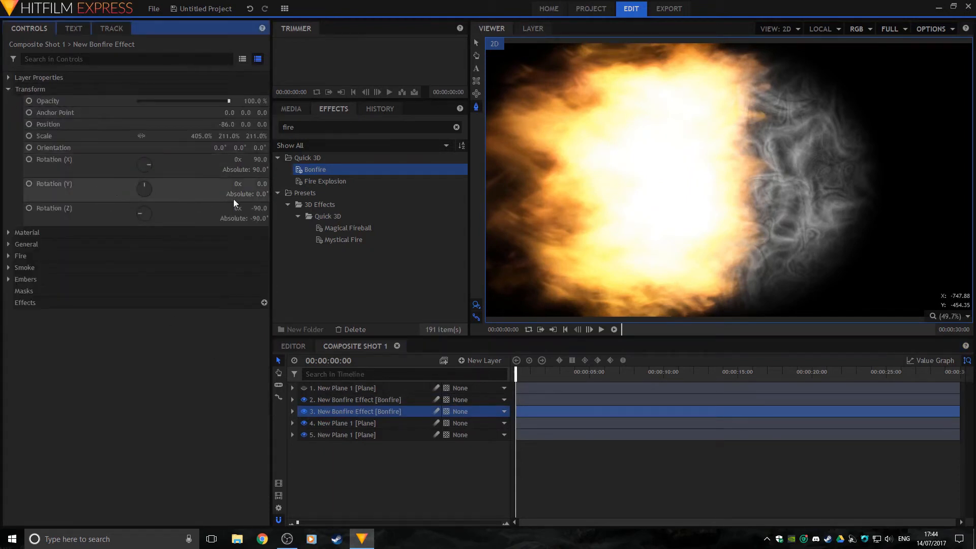
click(258, 208)
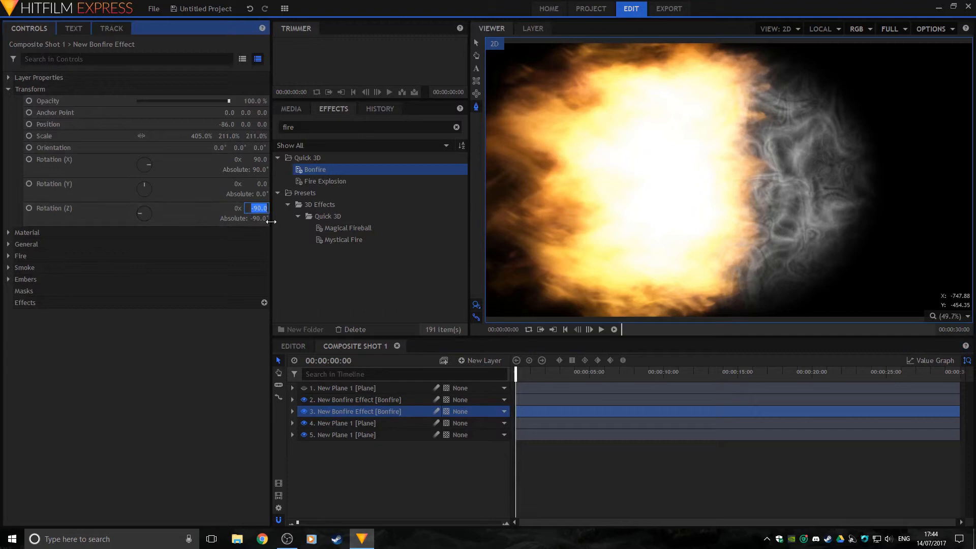
key(Return)
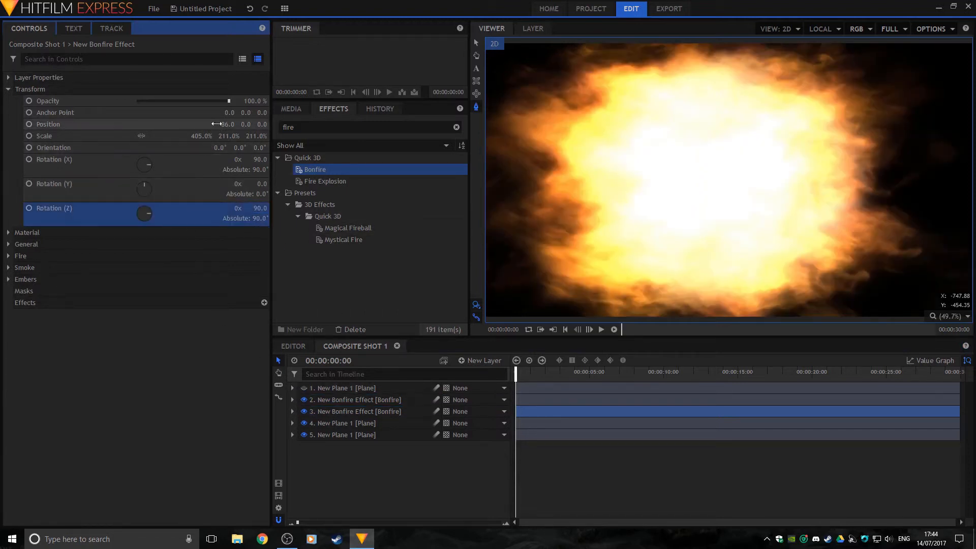
drag(220, 123, 217, 123)
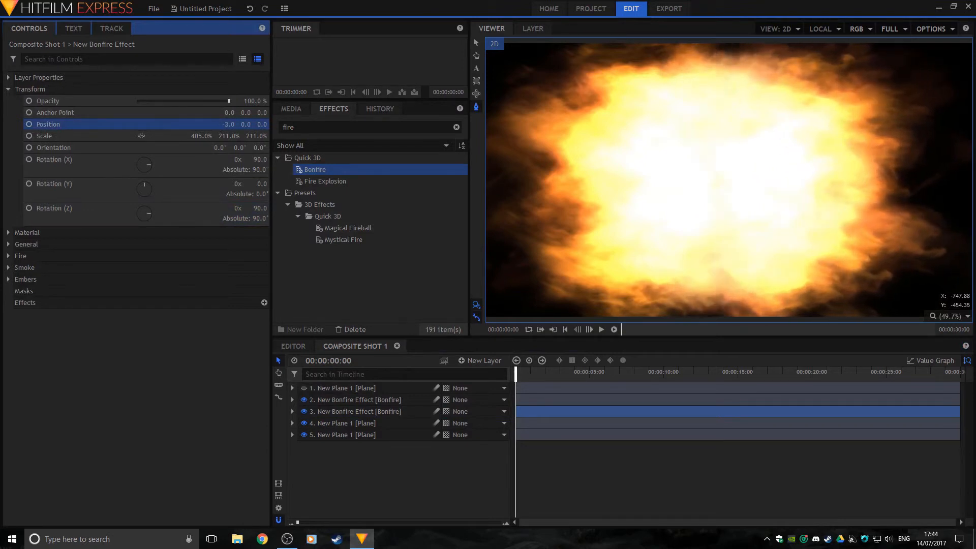
click(304, 388)
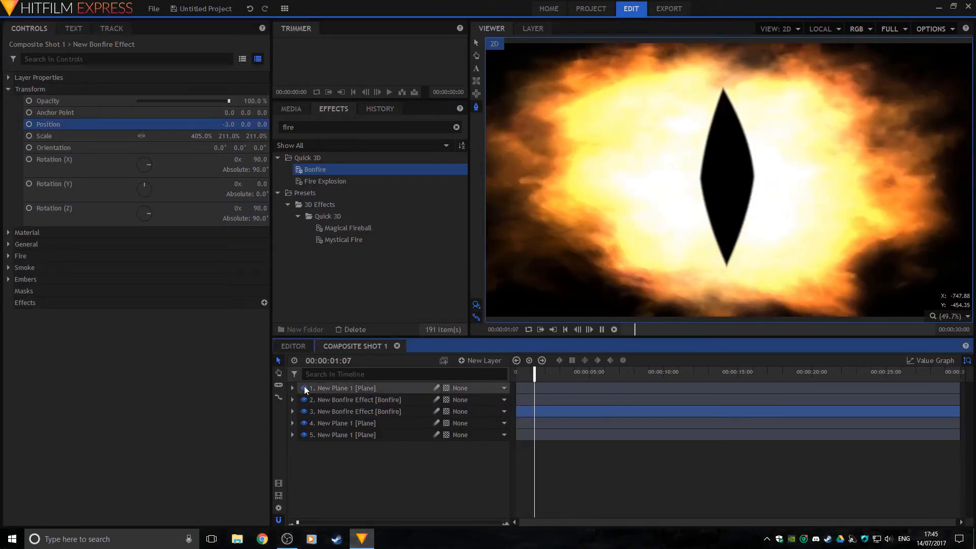
Stop playback and set the first bonfire layer's opacity to 80%
key(space)
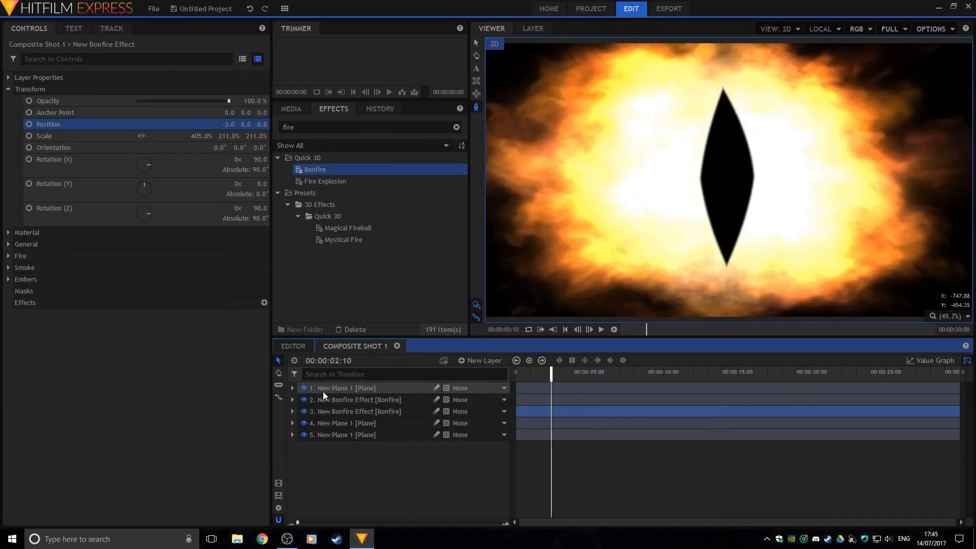
click(383, 389)
click(382, 398)
shift+click(384, 410)
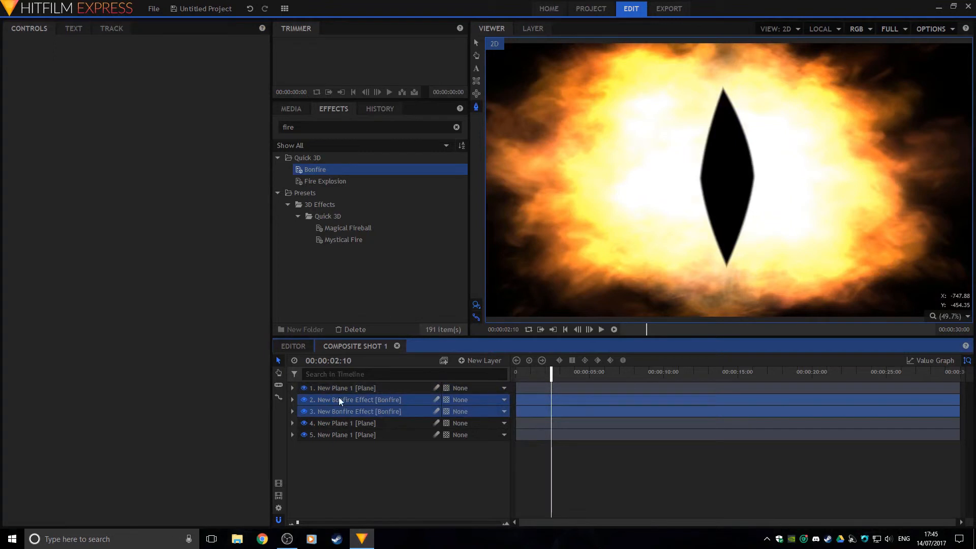
click(325, 401)
click(8, 79)
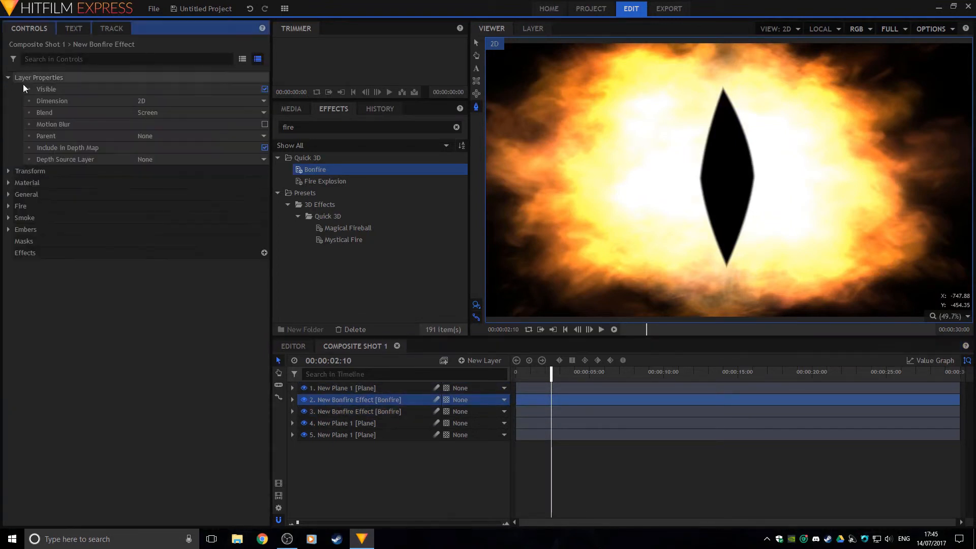
click(10, 77)
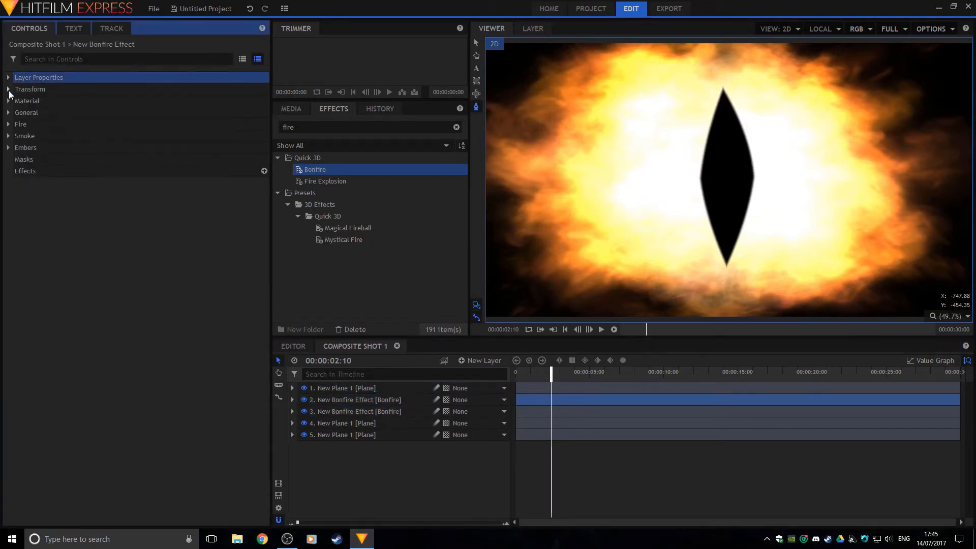
click(8, 89)
click(258, 101)
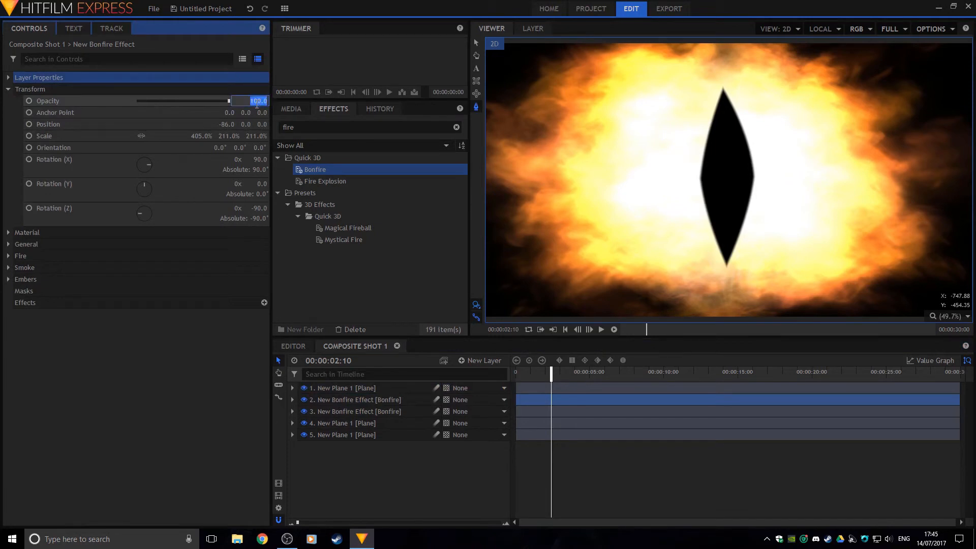
key(Return)
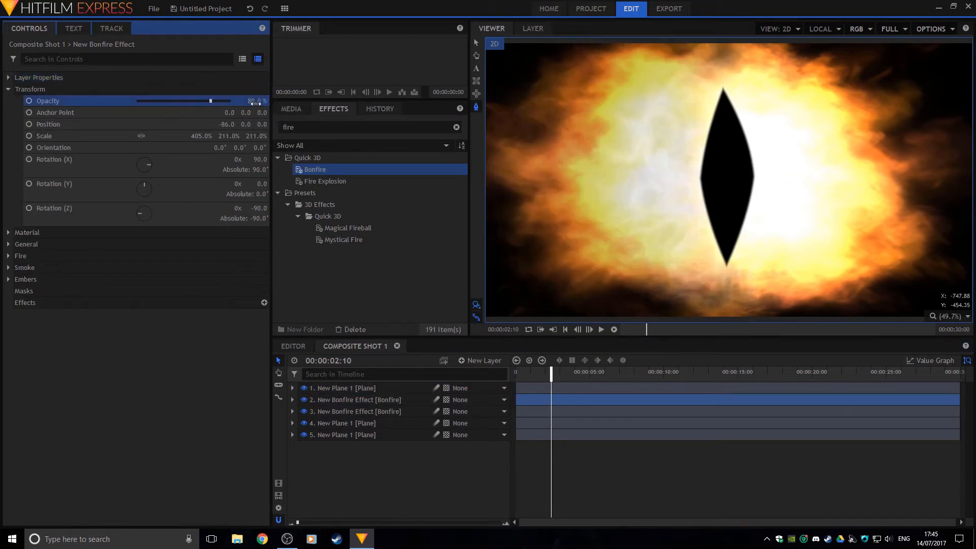
Set the second bonfire layer's opacity to 80%, then select the fractal-noise plane
click(362, 408)
right_click(360, 408)
click(255, 406)
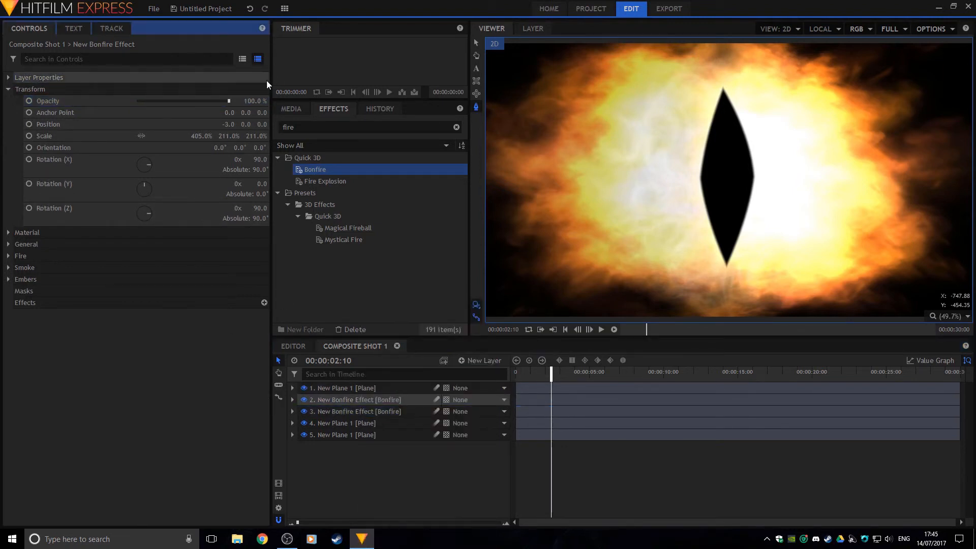
click(254, 100)
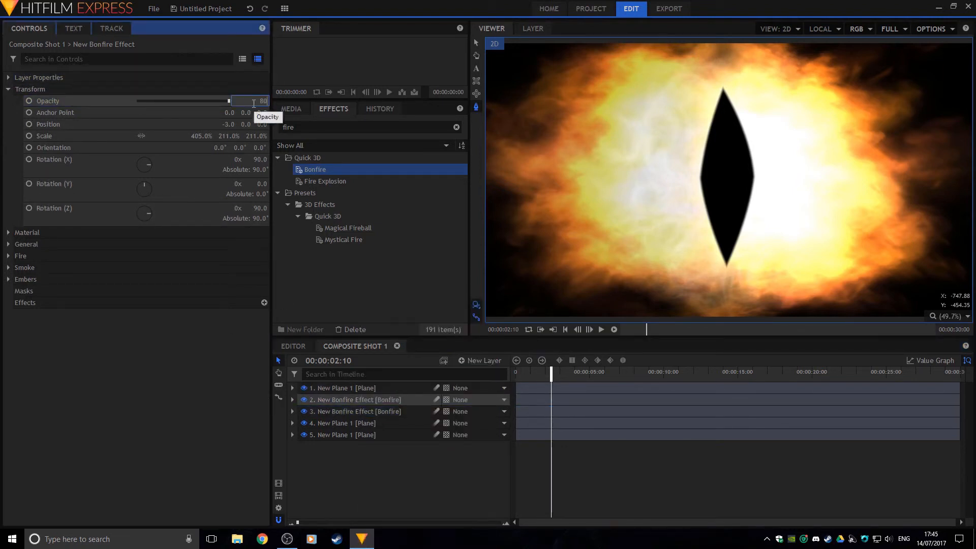
text(80)
key(Return)
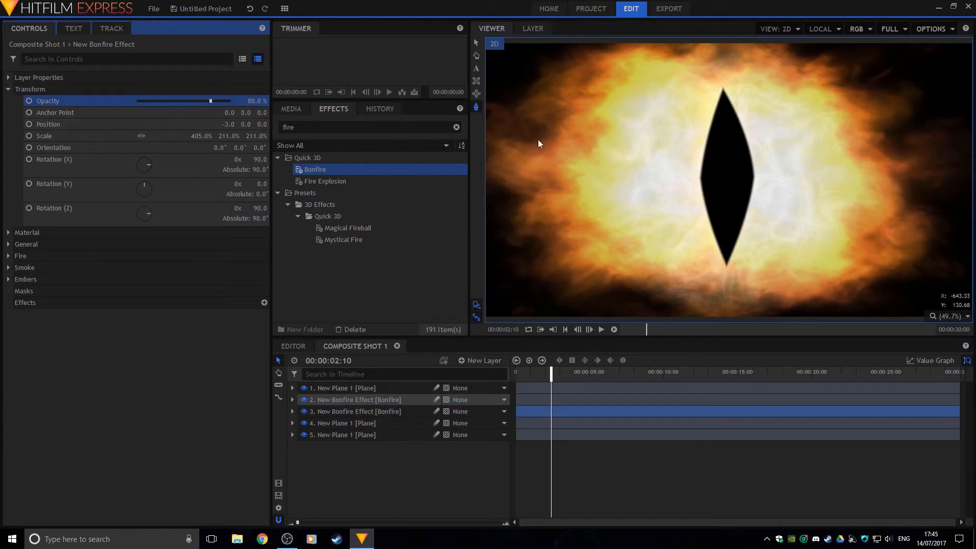
click(373, 424)
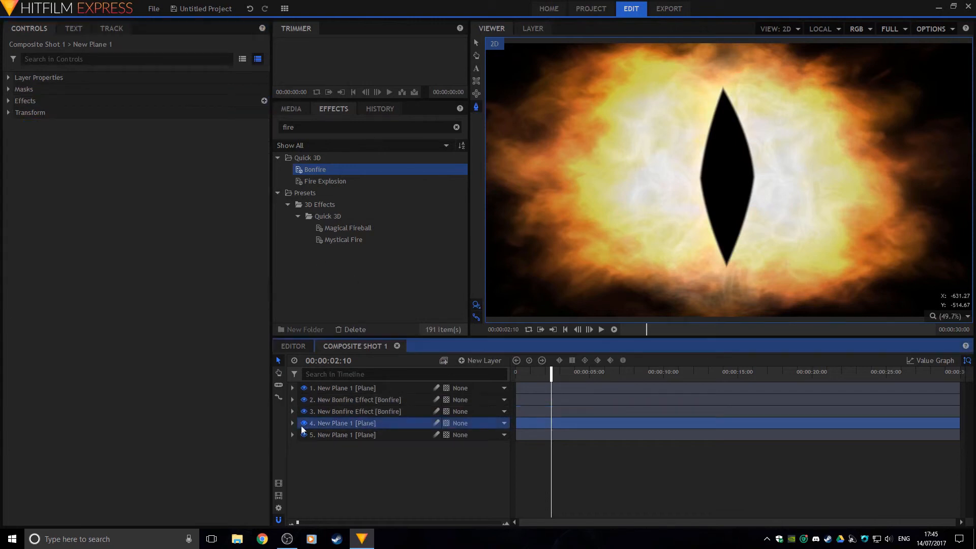
Hide both bonfire layers and apply the Tint effect to the fractal-noise plane
click(304, 411)
click(304, 400)
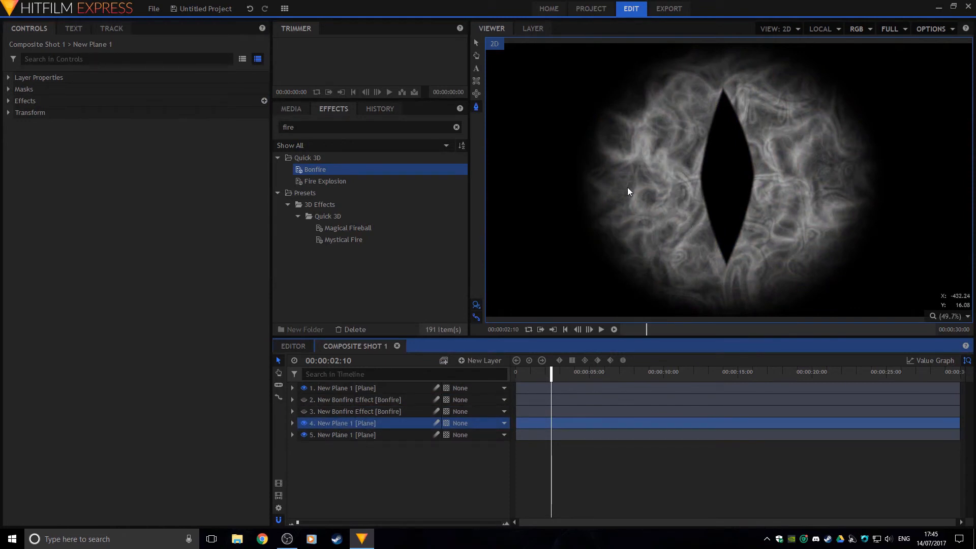
drag(331, 127, 225, 131)
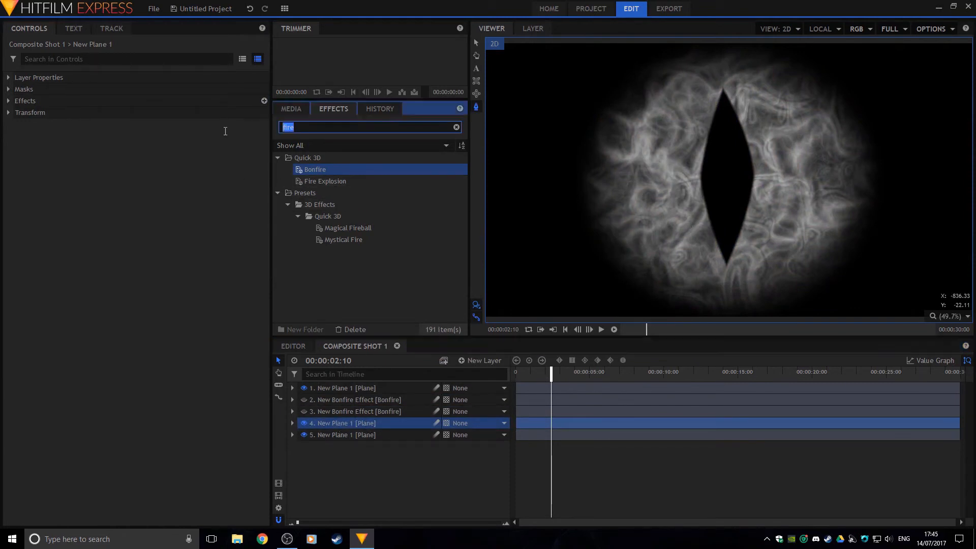
text(tint)
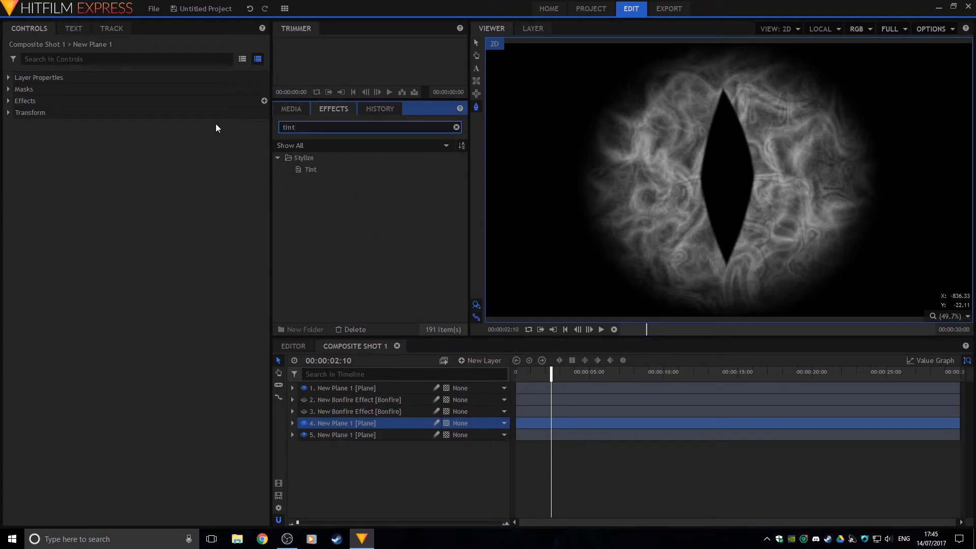
drag(315, 168, 61, 108)
Set Tint's Map Black To colour to red 229/32/14
click(19, 124)
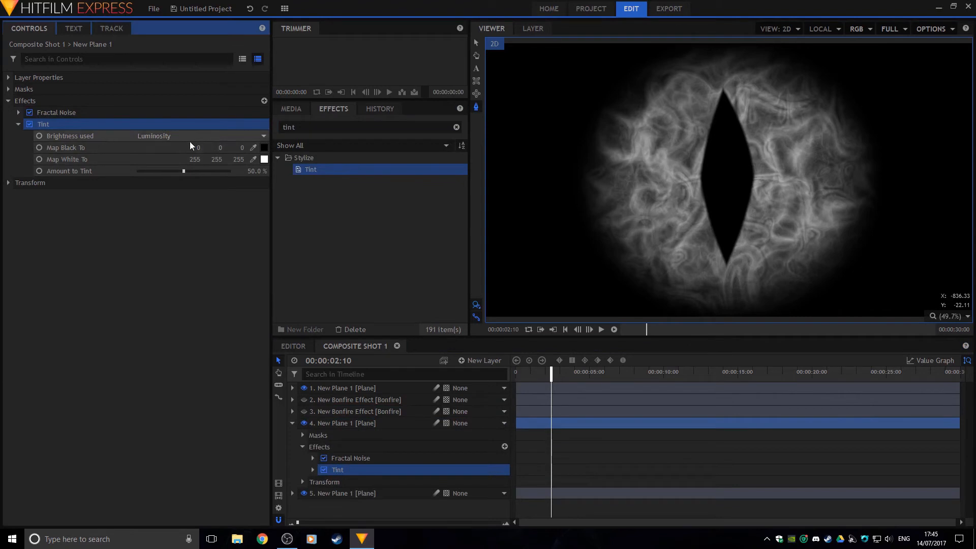
click(265, 148)
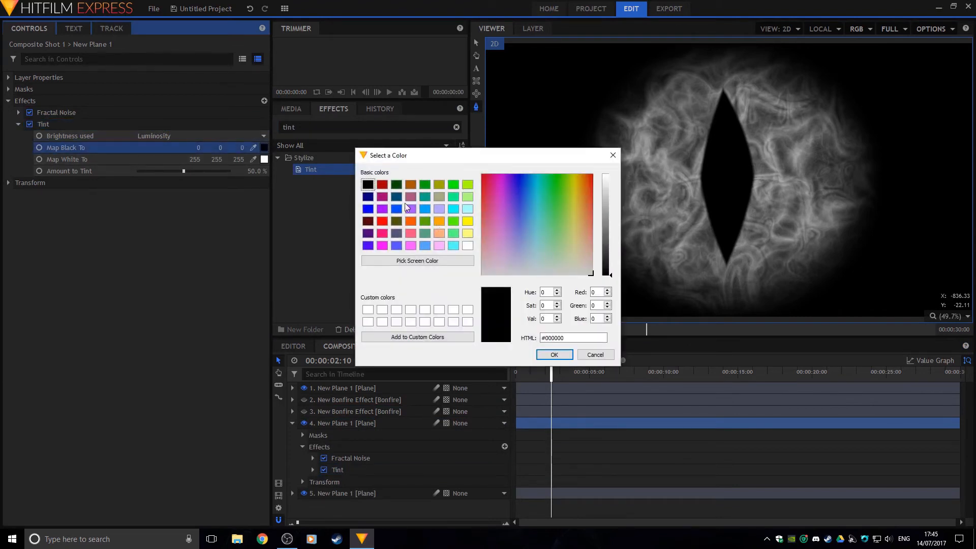
drag(549, 219, 591, 179)
click(603, 188)
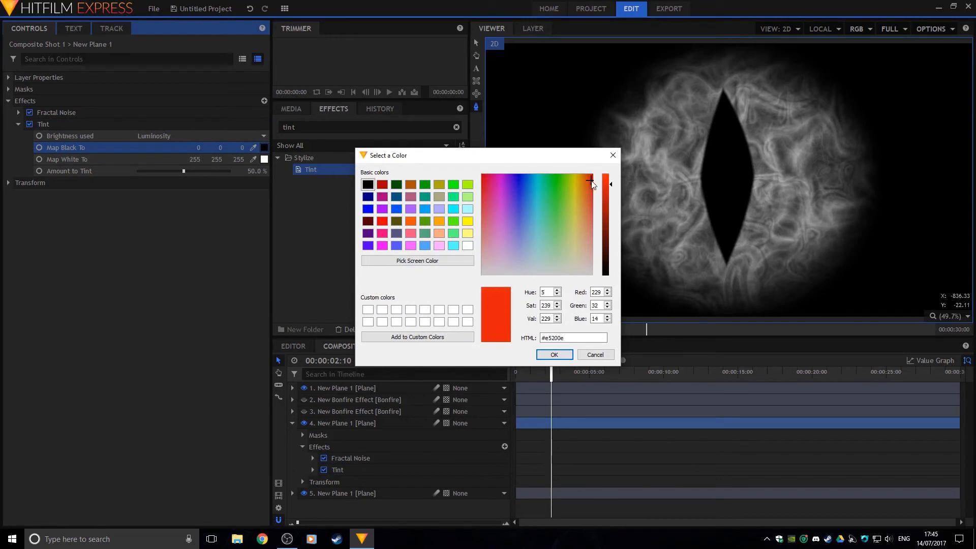
click(555, 355)
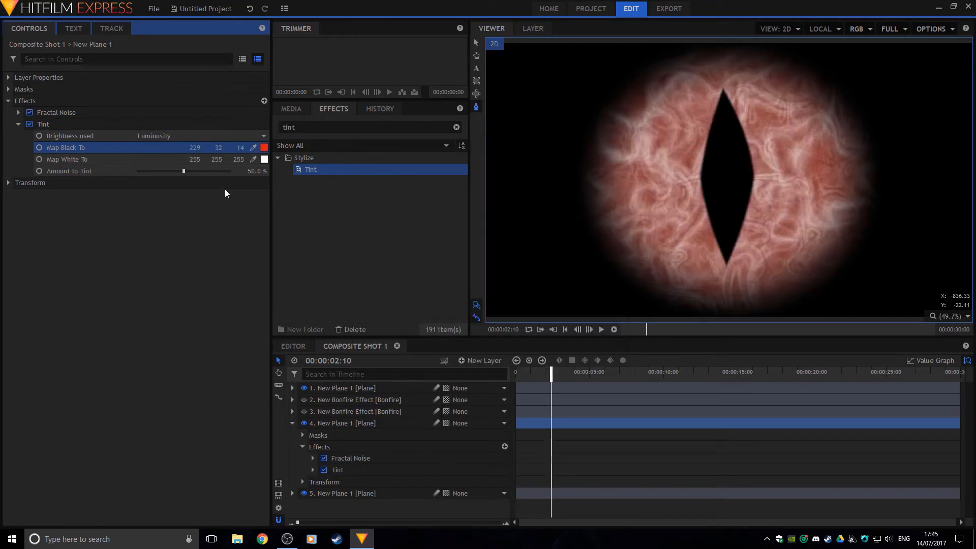
Map Tint's white to golden yellow 255/205/3, raise Amount to 63%, and show the second bonfire
click(264, 159)
click(576, 192)
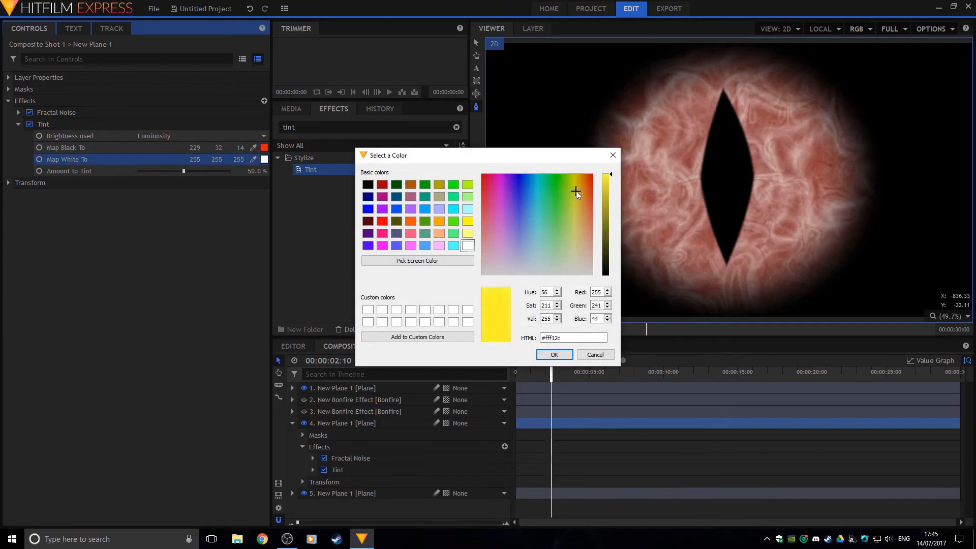
drag(576, 190, 578, 177)
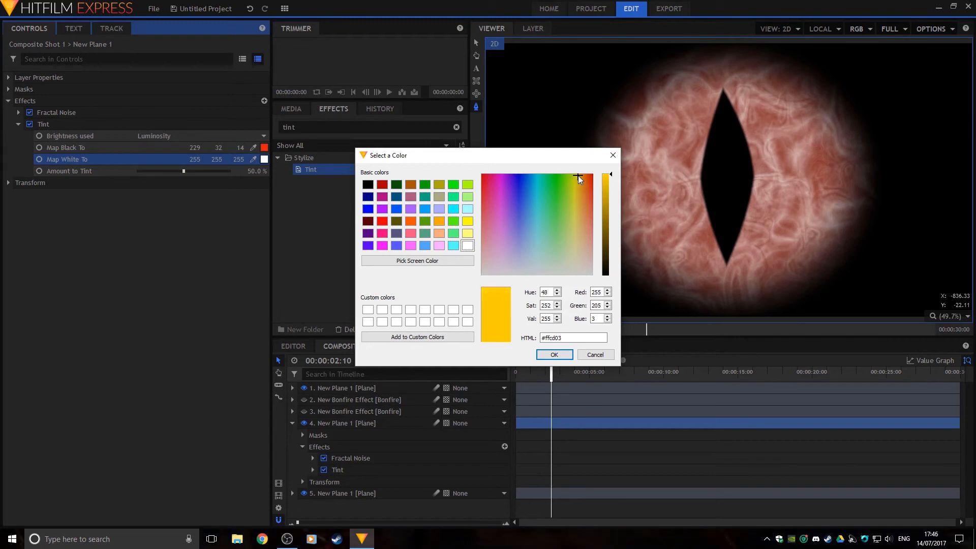
click(554, 356)
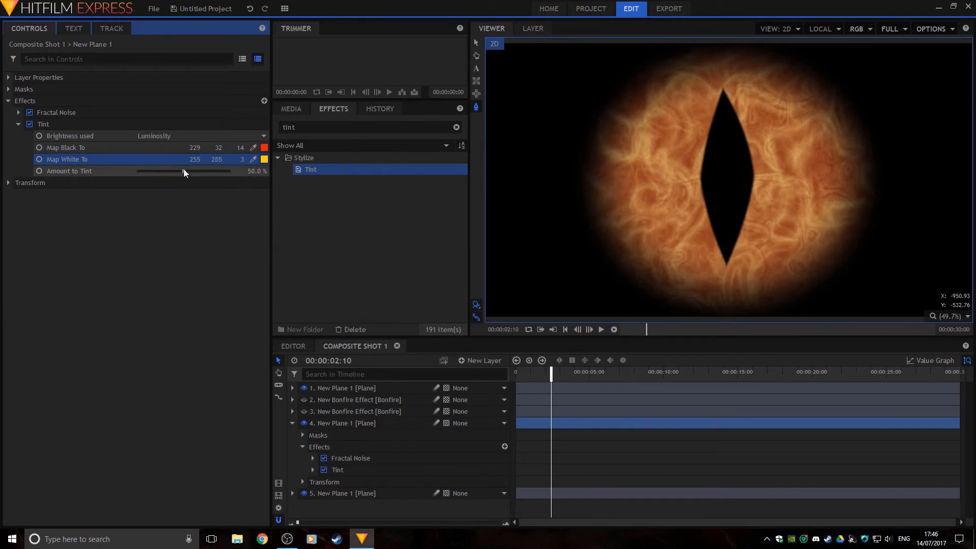
drag(184, 171, 195, 173)
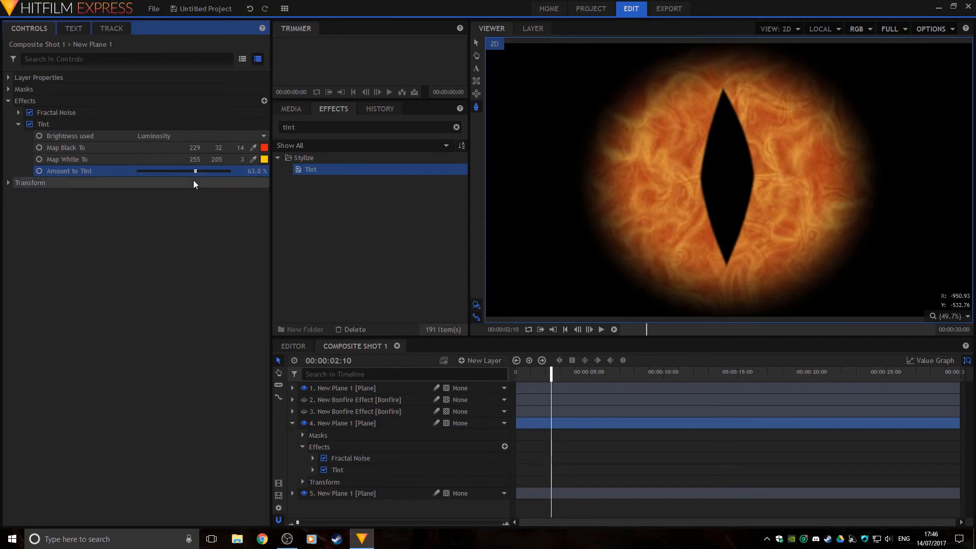
click(303, 412)
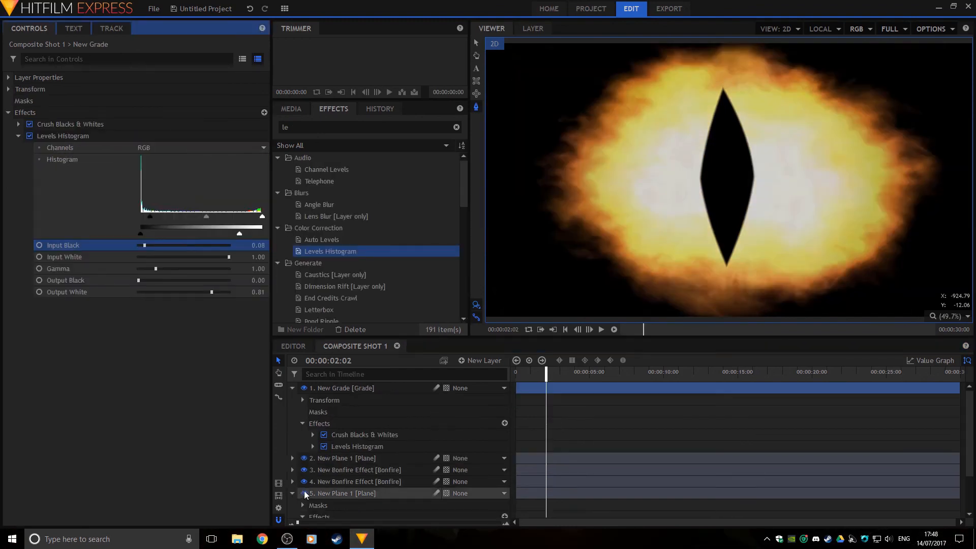
Toggle the tinted noise plane's visibility off and on repeatedly to compare the graded result
click(303, 493)
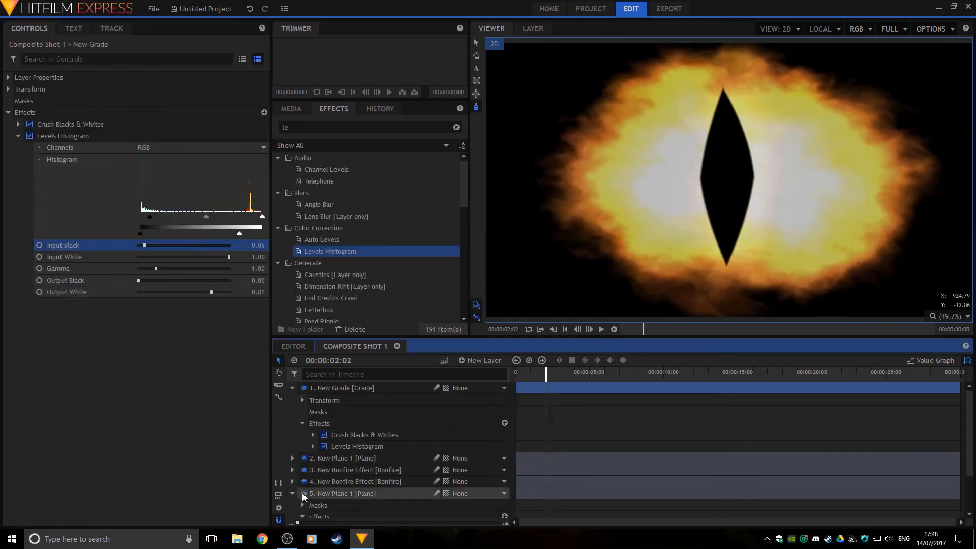
click(304, 494)
click(298, 493)
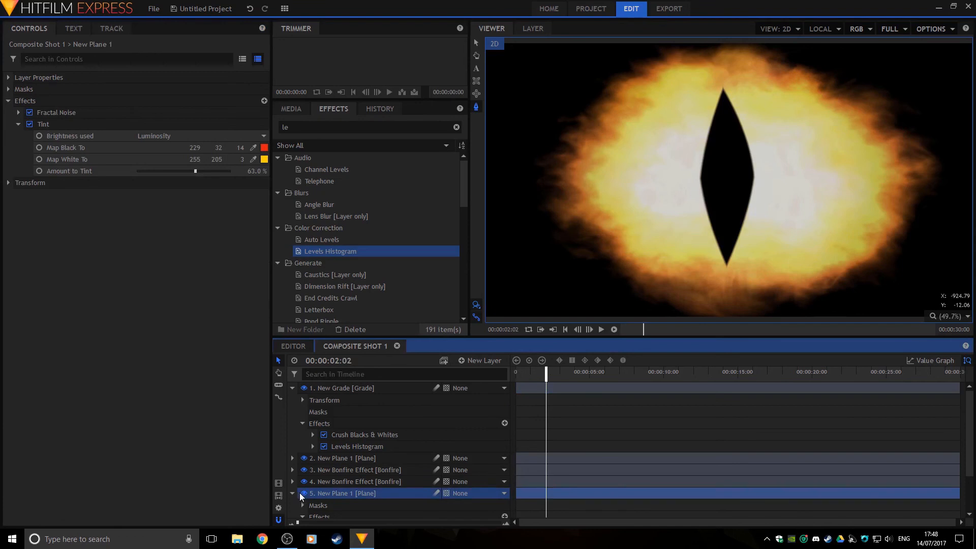
click(303, 493)
click(302, 494)
click(302, 494)
click(303, 494)
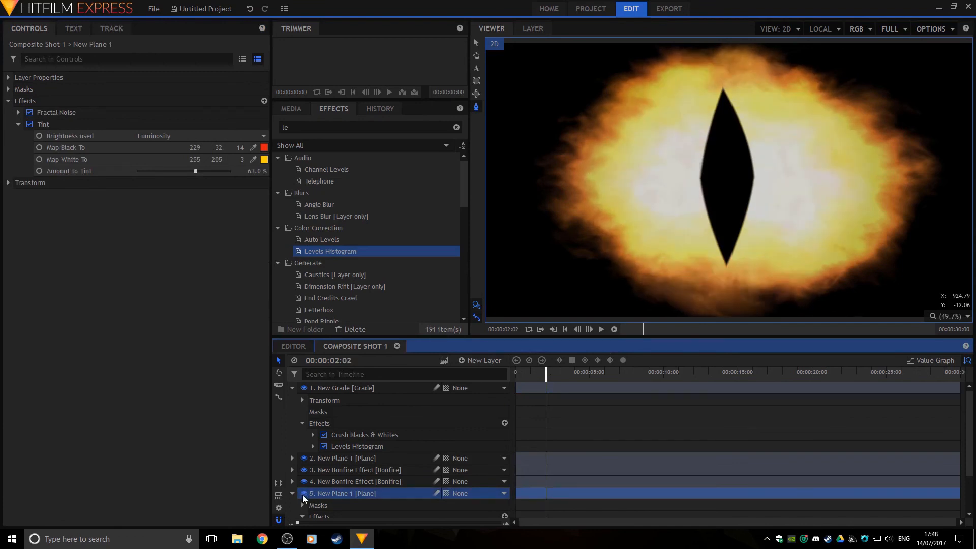